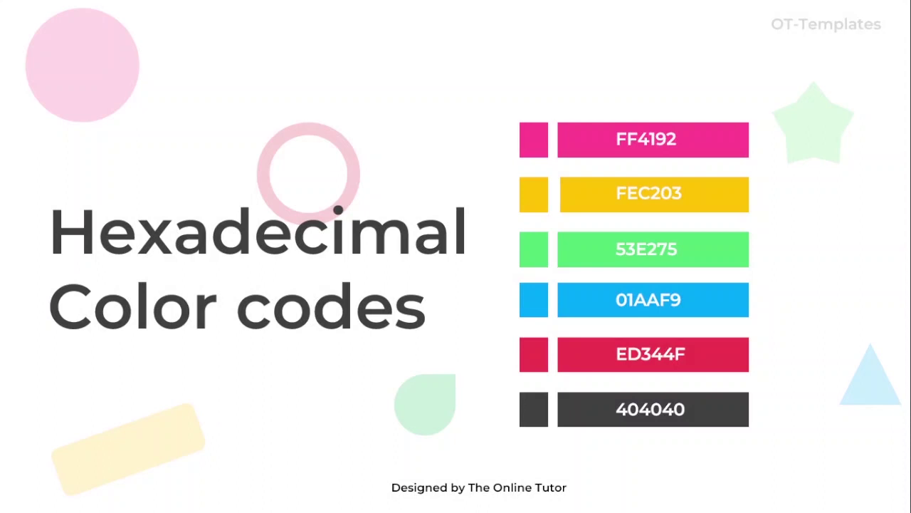
Exit the slideshow and duplicate slide 1 as a new last slide
key(Escape)
right_click(93, 164)
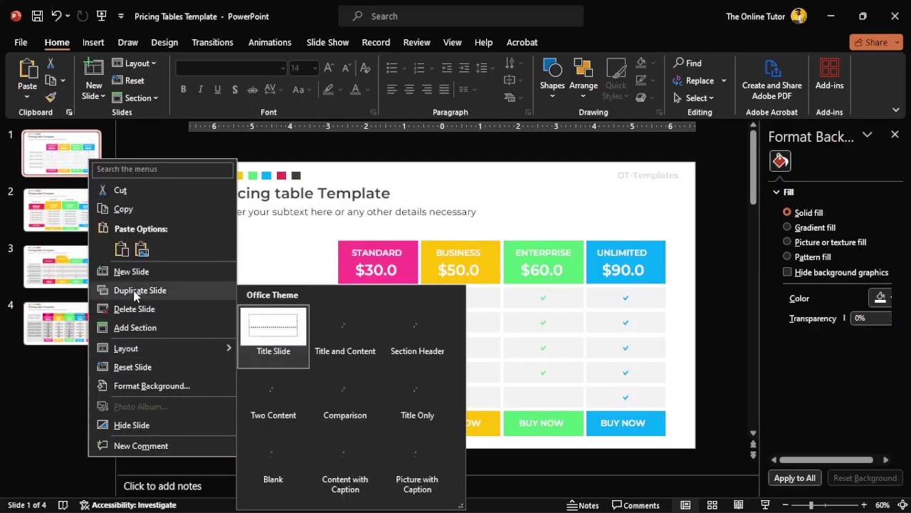
click(136, 289)
drag(74, 222, 62, 413)
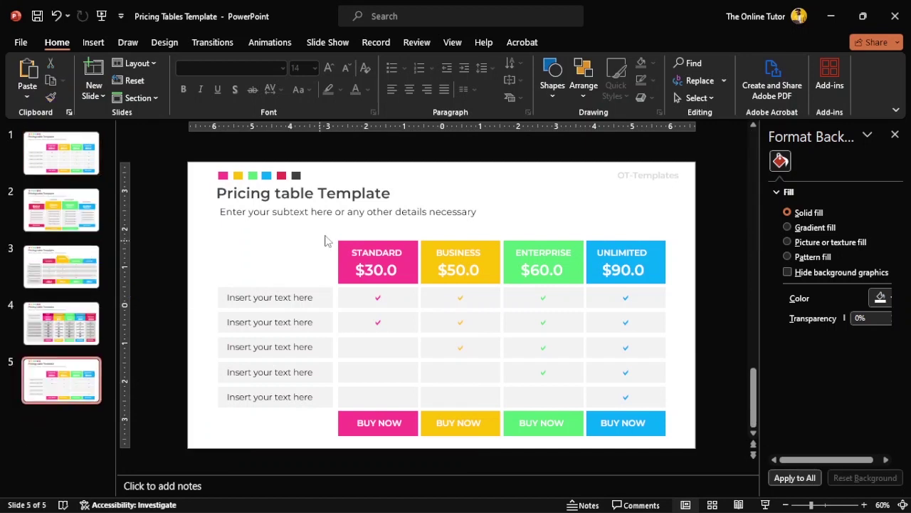
Delete the price columns and row-label boxes, leaving only the title and subtitle
mouse_move(325, 229)
mouse_down()
mouse_move(503, 437)
mouse_move(689, 451)
mouse_up()
key(Delete)
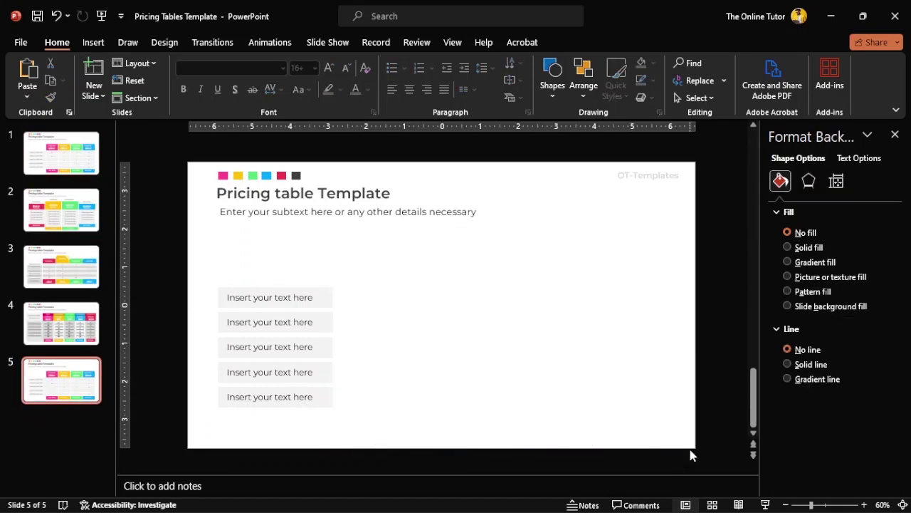
drag(191, 267, 427, 435)
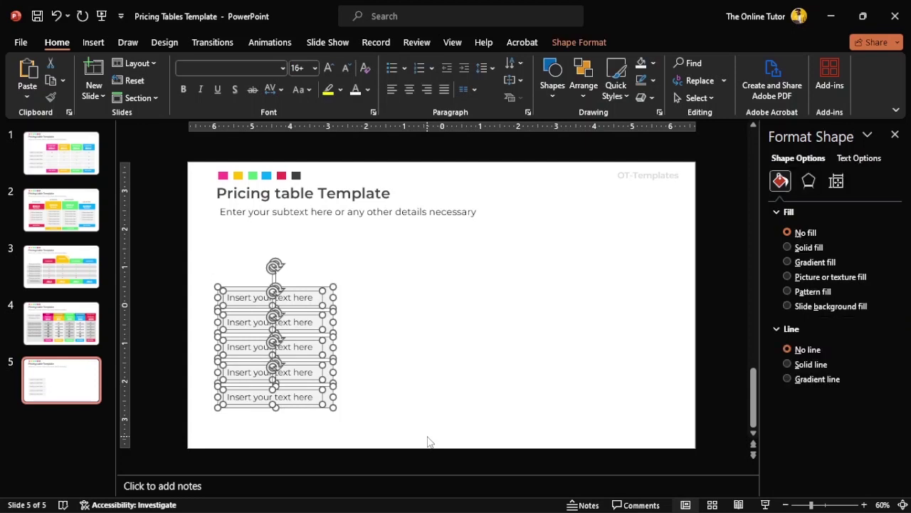
key(Delete)
click(94, 42)
click(225, 75)
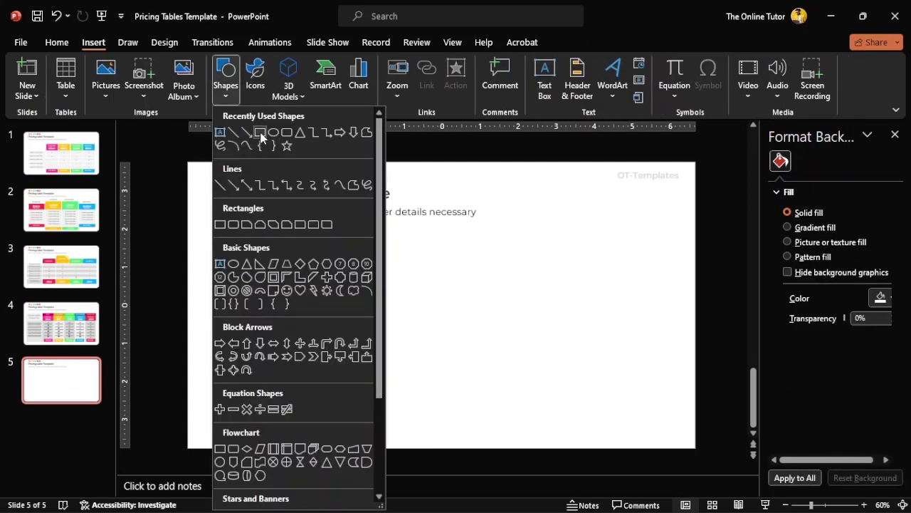
Draw a wide rectangle bar below the subtitle with no outline and a very light gray fill
click(227, 221)
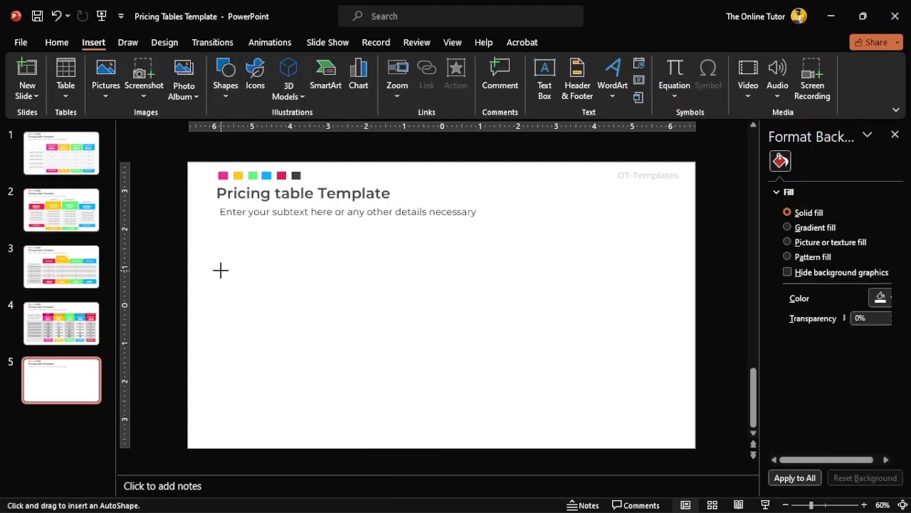
drag(220, 269, 663, 293)
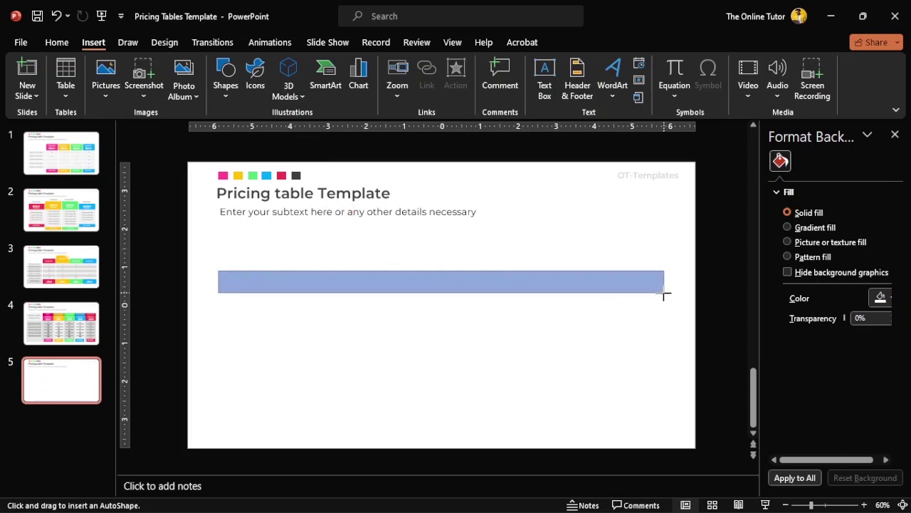
click(370, 80)
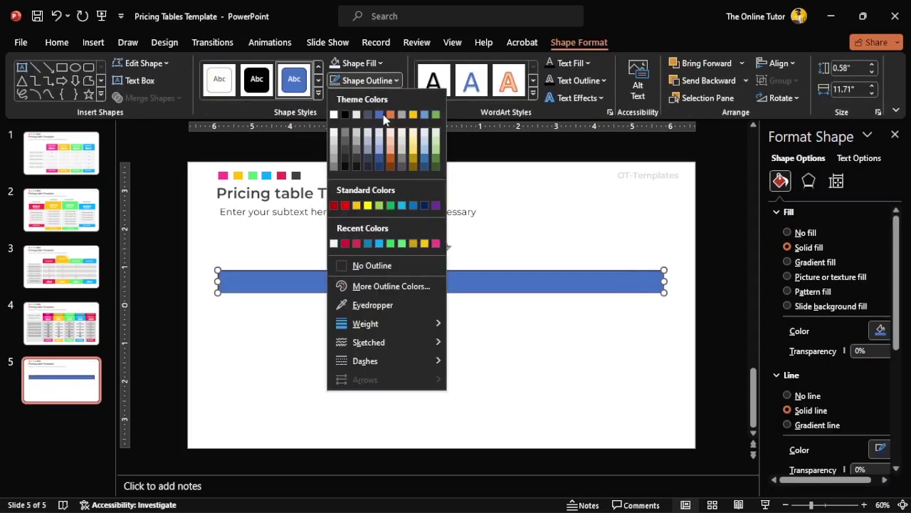
click(357, 266)
click(356, 63)
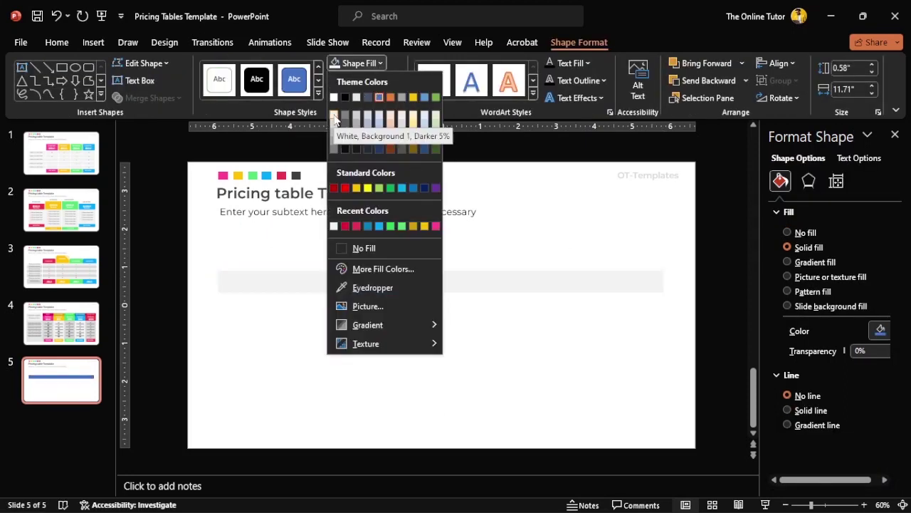
click(335, 118)
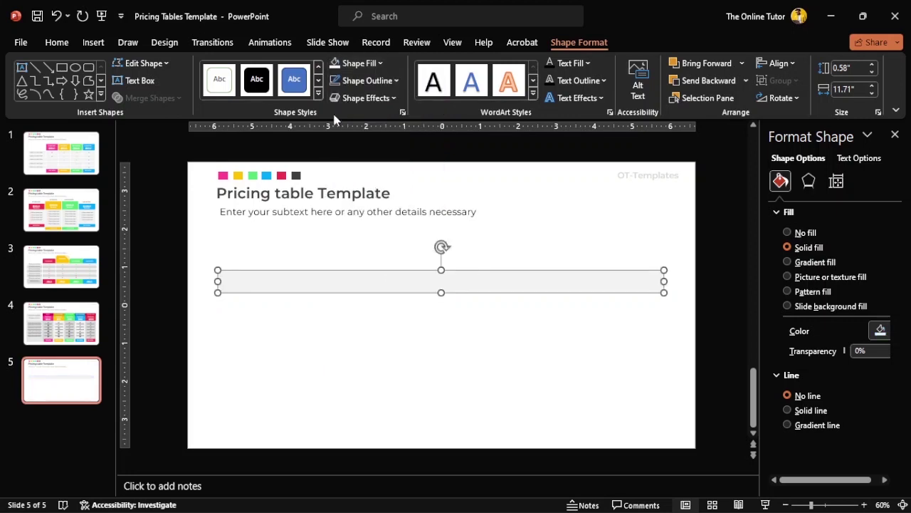
Copy the gray bar downward to make five stacked rows
drag(307, 283, 309, 315)
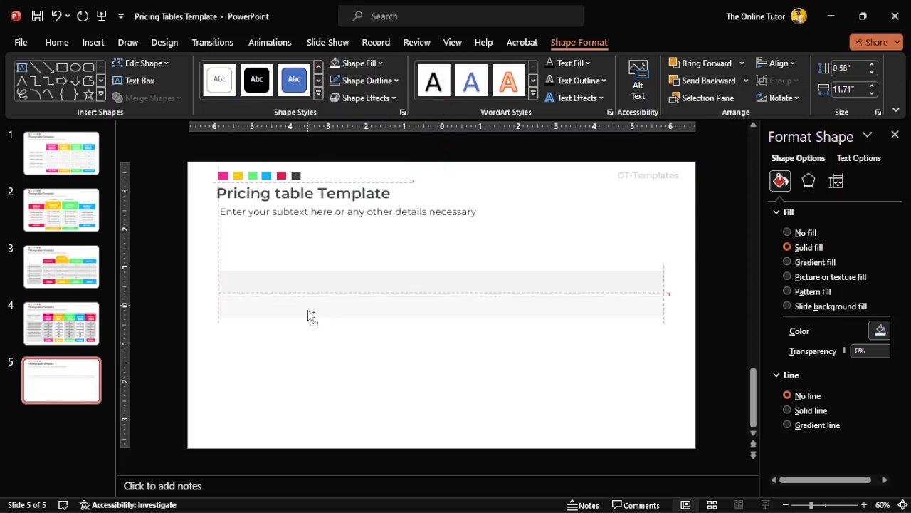
click(598, 368)
click(508, 288)
shift+click(503, 307)
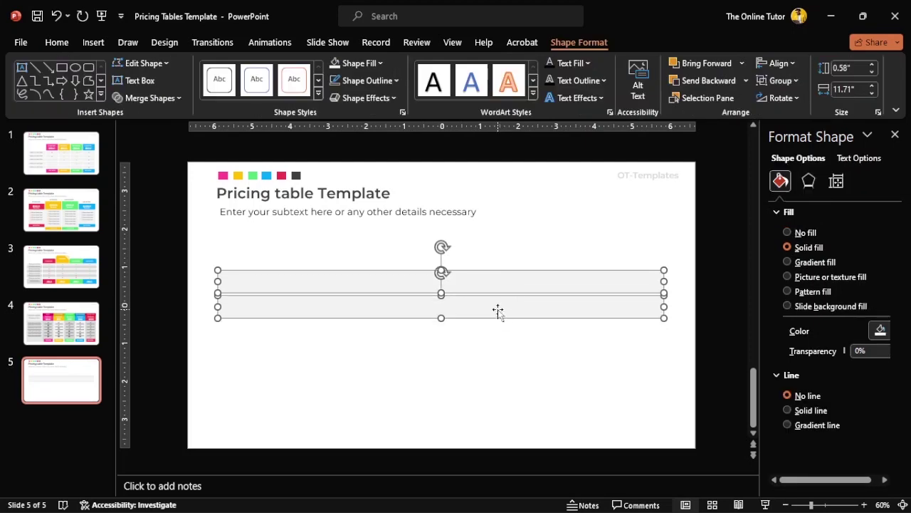
drag(498, 311, 498, 367)
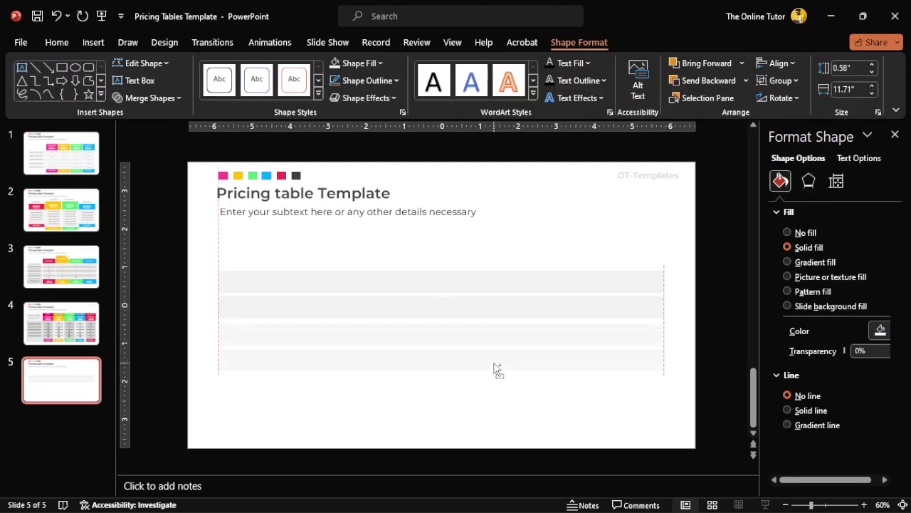
click(382, 394)
click(338, 363)
drag(342, 395, 340, 393)
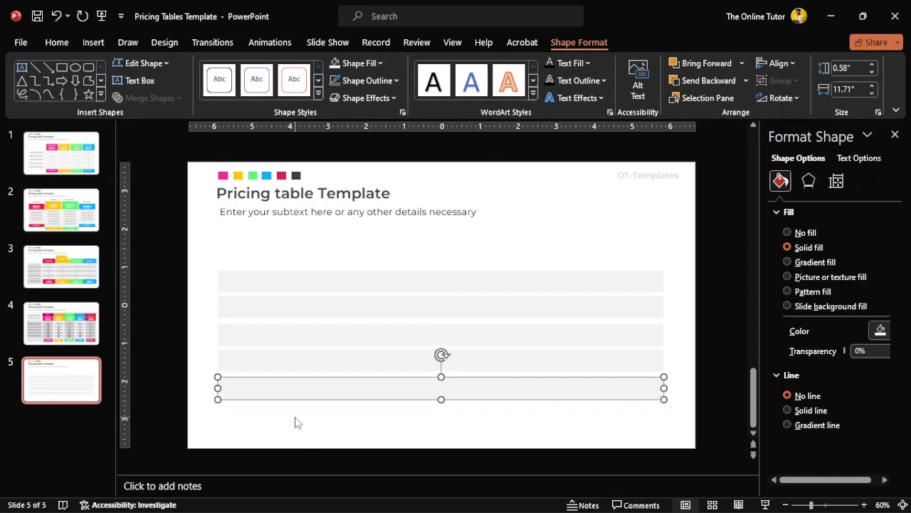
Distribute the five bars vertically and nudge them up slightly
drag(206, 235, 642, 430)
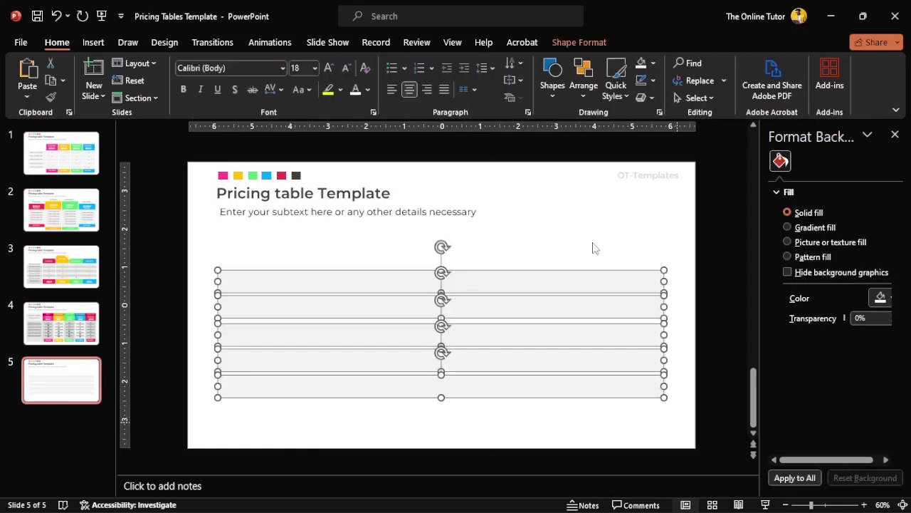
click(583, 78)
mouse_move(616, 306)
click(731, 443)
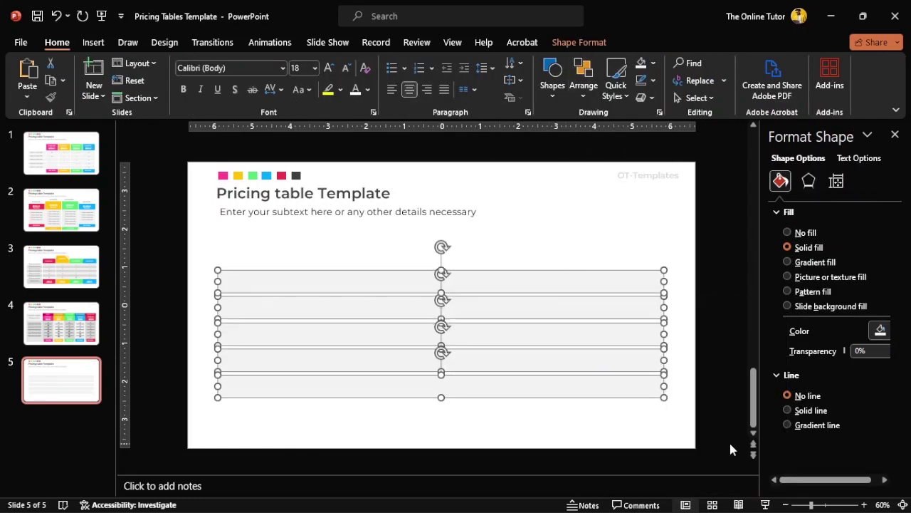
key(Up)
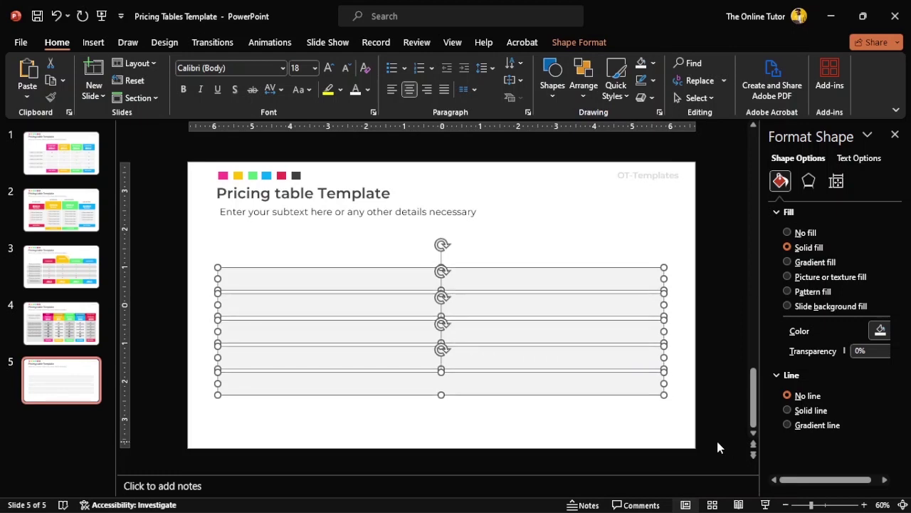
click(490, 424)
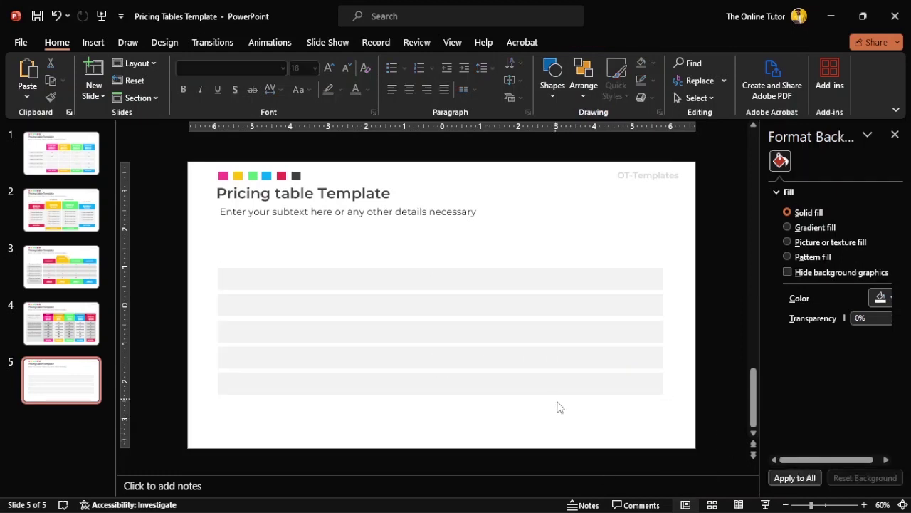
click(94, 42)
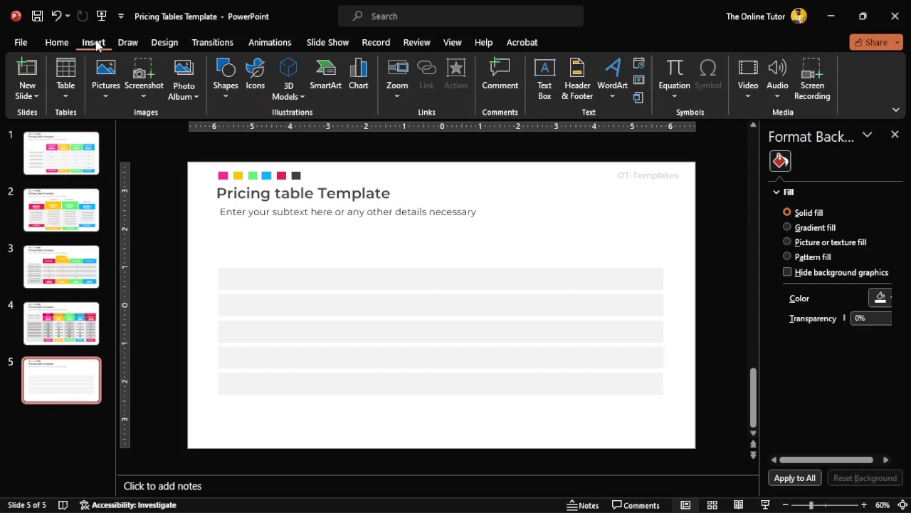
Draw a blue rounded rectangle above the gray rows and remove its outline
click(225, 78)
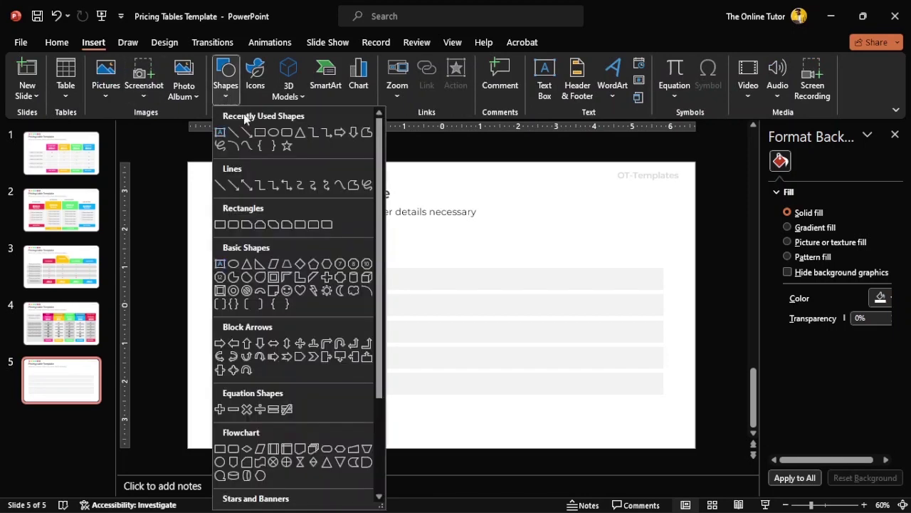
click(286, 137)
drag(301, 243, 396, 262)
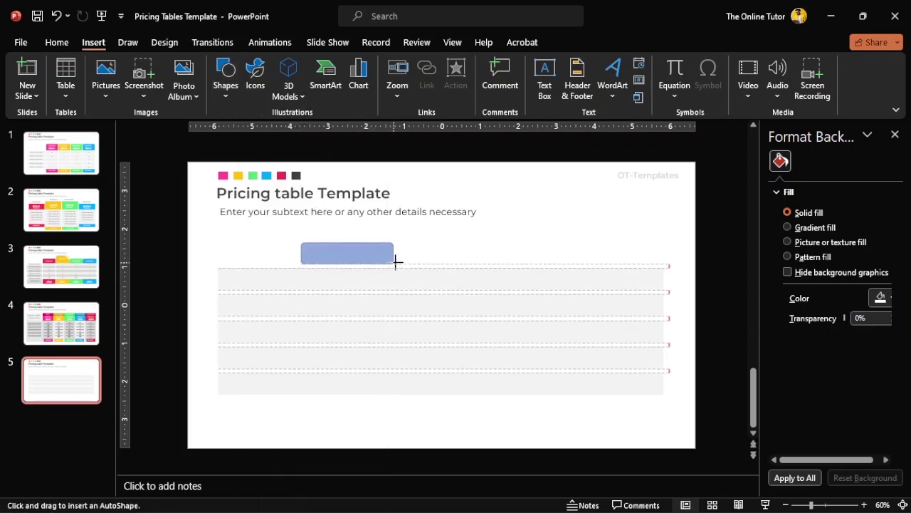
mouse_move(348, 242)
mouse_down()
mouse_move(348, 229)
mouse_move(380, 248)
mouse_up()
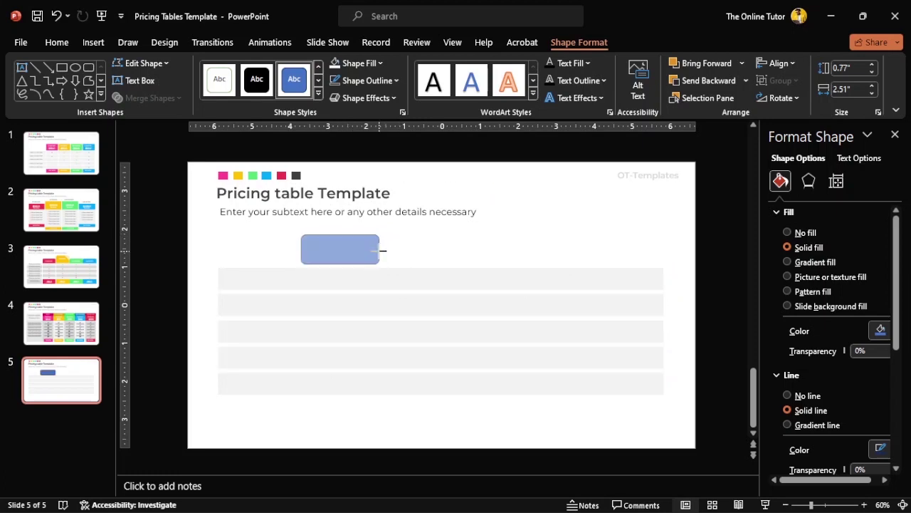
click(335, 84)
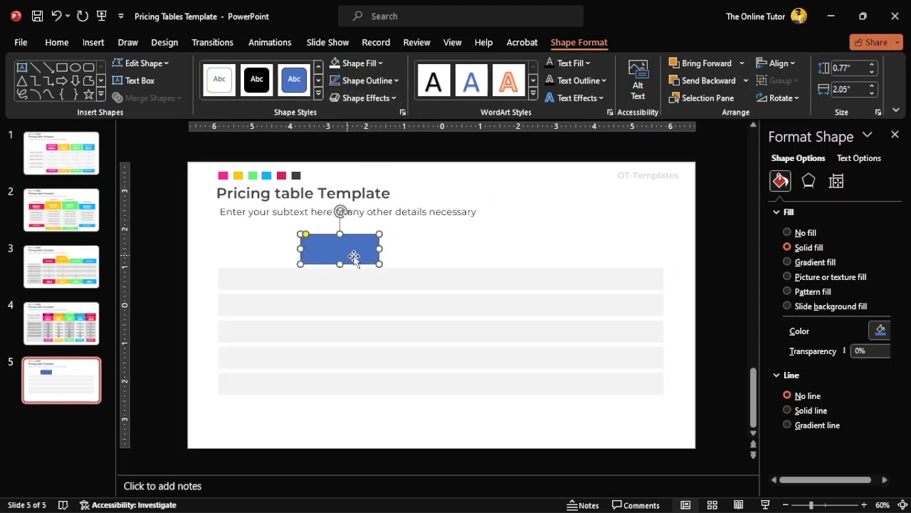
drag(379, 248, 375, 249)
click(355, 249)
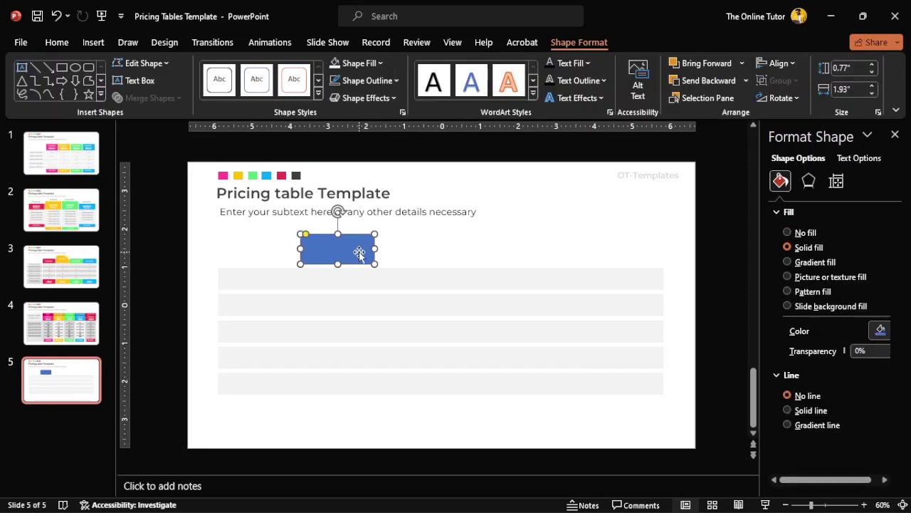
Duplicate the rounded rectangle into a row of five above the gray rows
drag(361, 256, 593, 257)
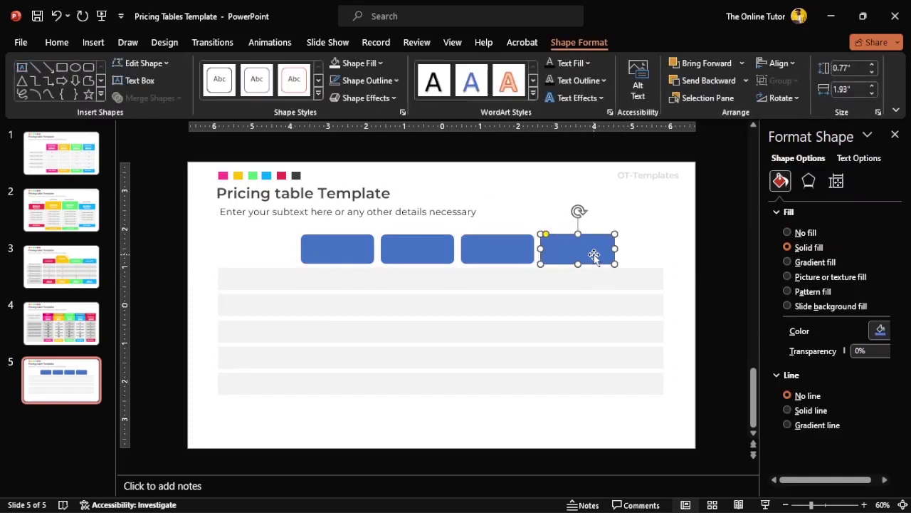
key(ctrl+z)
key(ctrl+z)
key(ctrl+z)
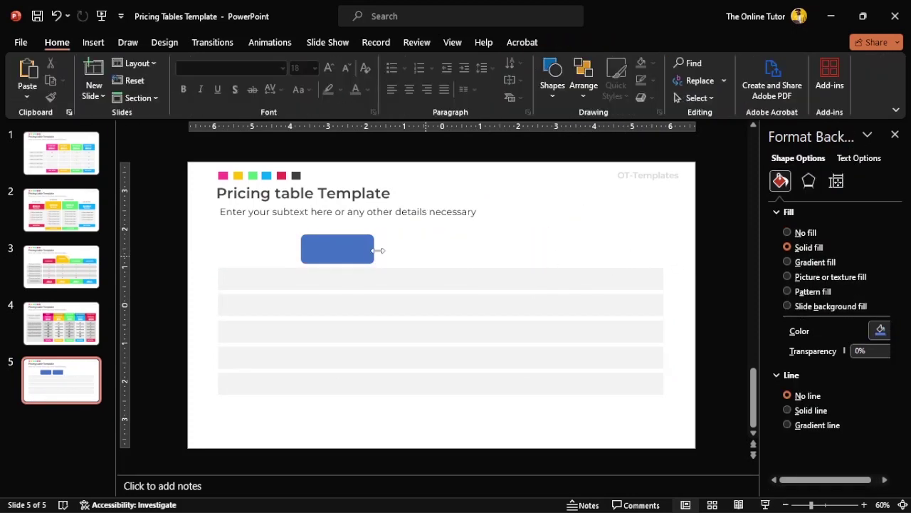
drag(368, 249, 436, 256)
shift+click(332, 242)
drag(333, 242, 480, 252)
click(565, 255)
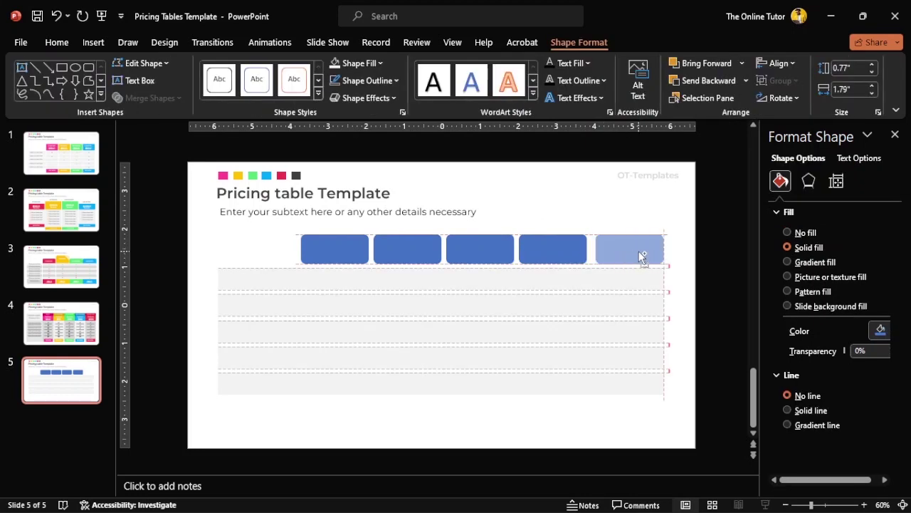
drag(565, 254, 643, 257)
Distribute the five blue rectangles horizontally across the row
shift+click(565, 250)
shift+click(480, 250)
shift+click(406, 249)
shift+click(342, 252)
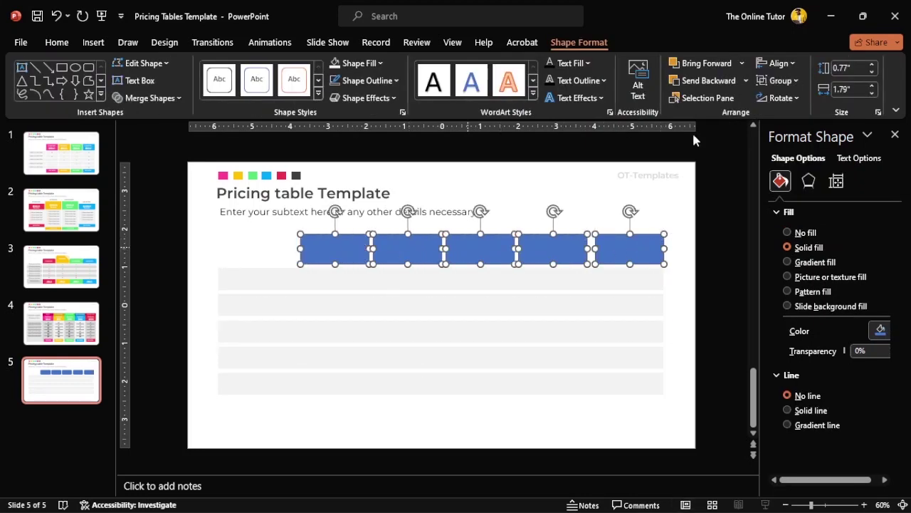
click(779, 63)
click(815, 199)
click(681, 221)
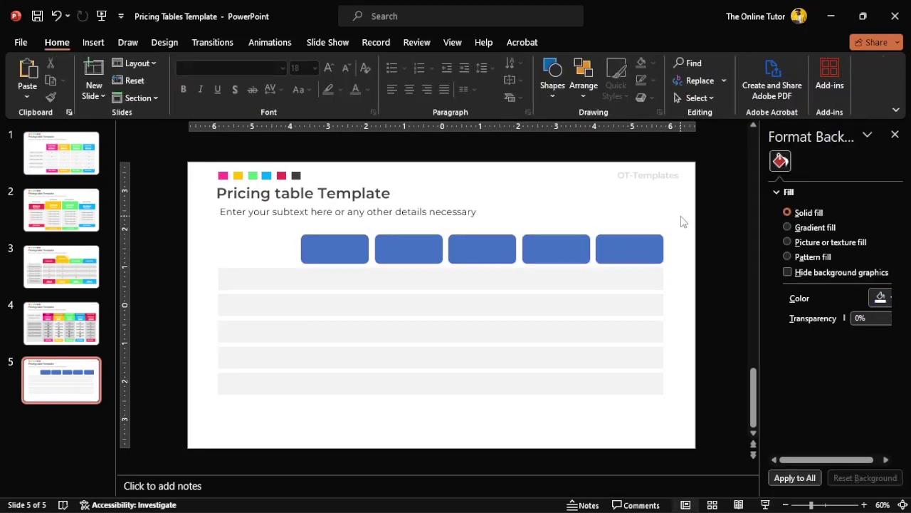
click(327, 254)
shift+click(403, 253)
shift+click(501, 247)
Copy the five blue boxes below the gray rows and make the copies taller
shift+click(573, 251)
shift+click(618, 250)
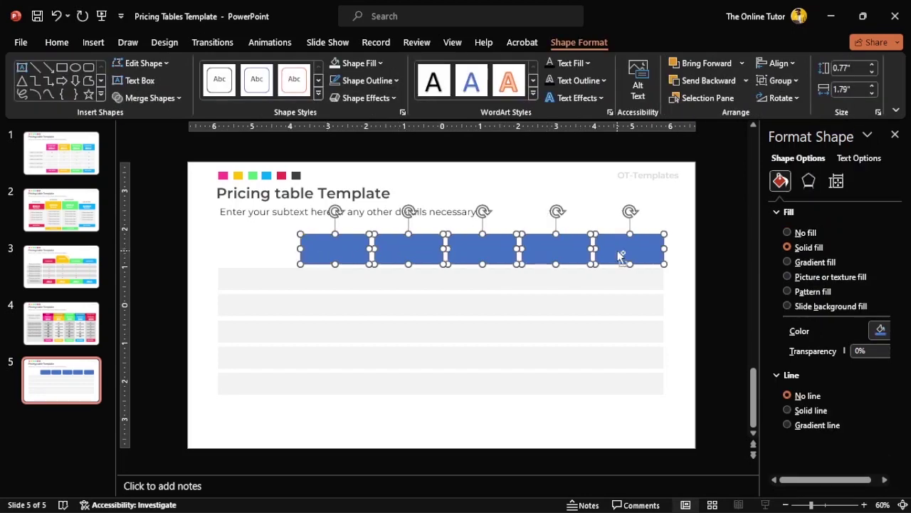
drag(618, 249, 614, 419)
drag(482, 428, 482, 442)
Nudge the whole table layout up slightly on the slide
click(175, 230)
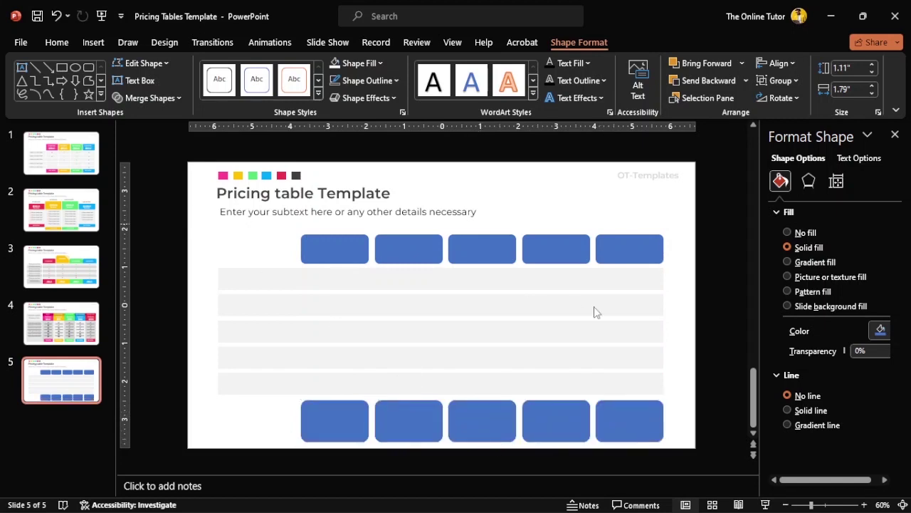
drag(170, 222, 709, 461)
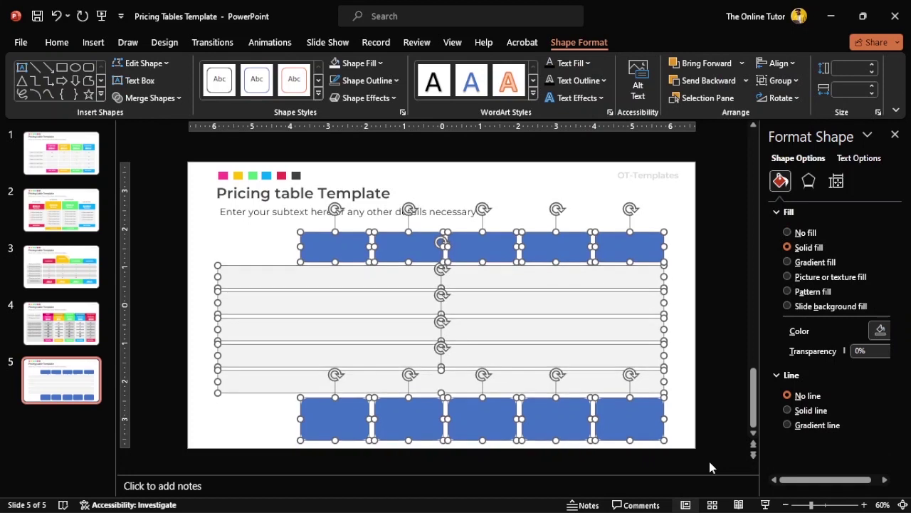
key(Up)
key(Up)
key(Up)
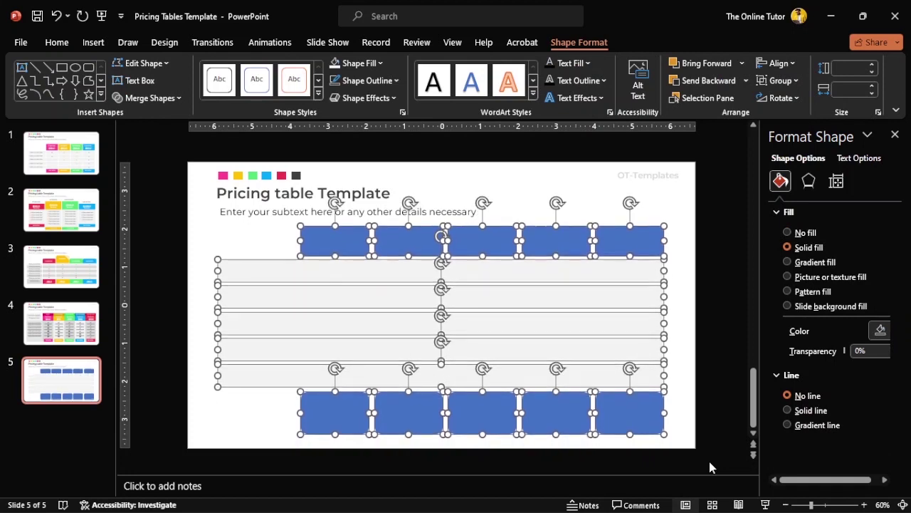
click(701, 408)
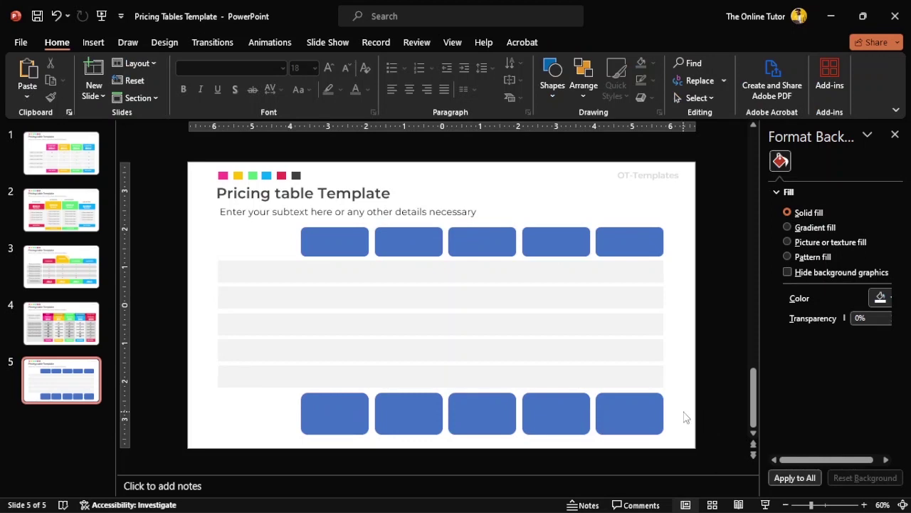
click(617, 423)
shift+click(555, 423)
shift+click(482, 423)
shift+click(409, 423)
Fill the bottom boxes light grey and colour the first two headers pink and yellow
shift+click(346, 423)
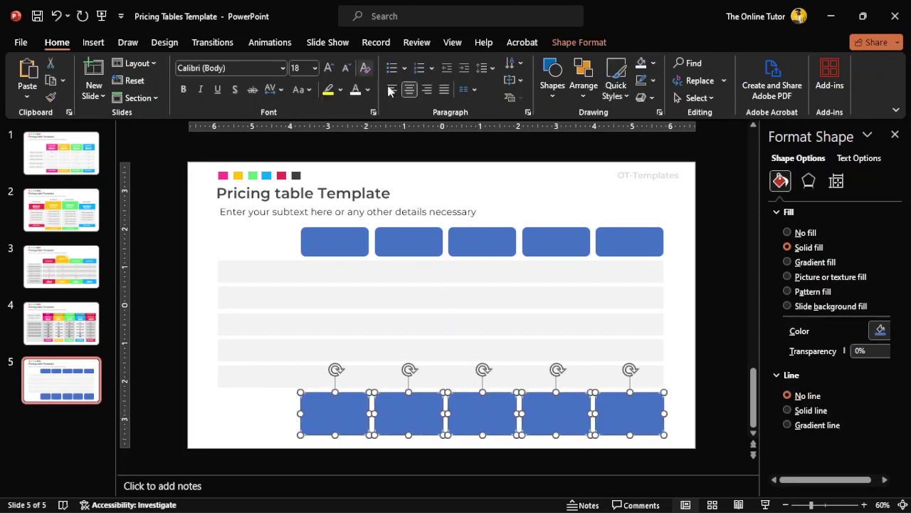
key(ctrl+shift+v)
click(693, 309)
click(335, 241)
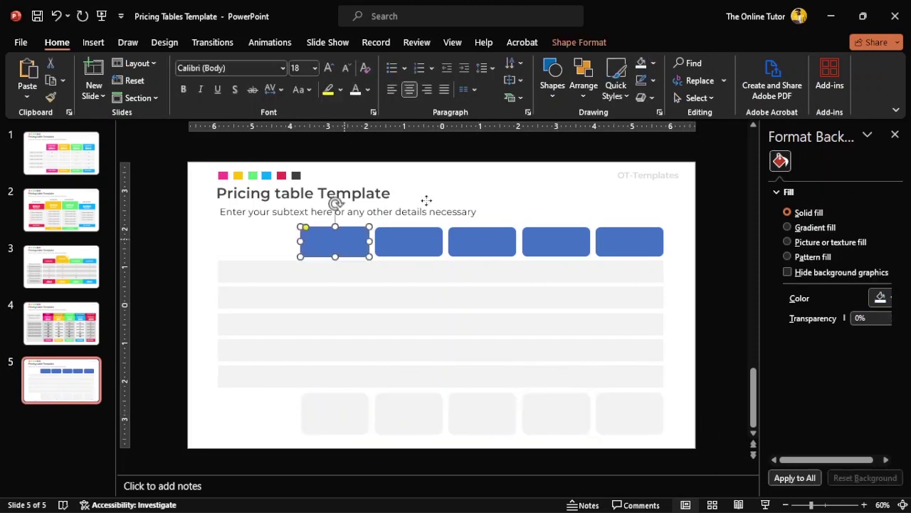
click(655, 64)
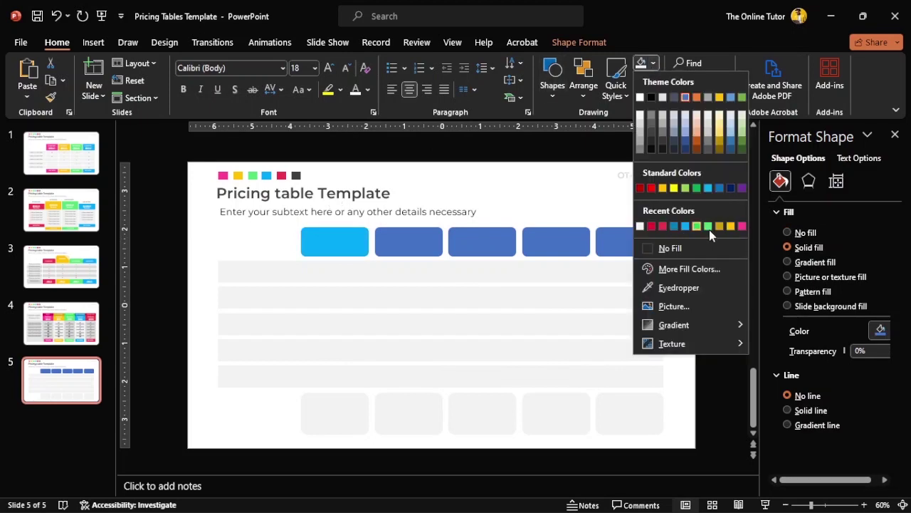
click(742, 226)
click(408, 241)
click(653, 63)
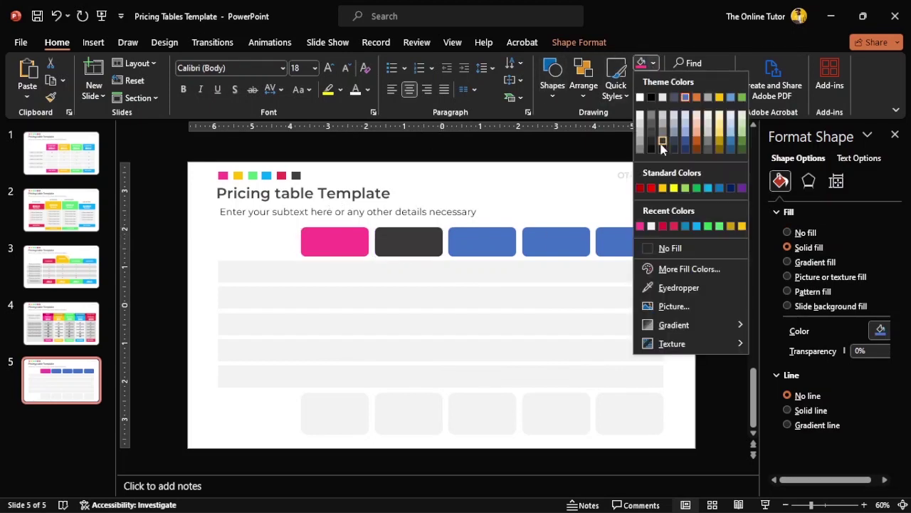
click(742, 226)
Colour the third, fourth and fifth headers green, light blue and red
click(494, 243)
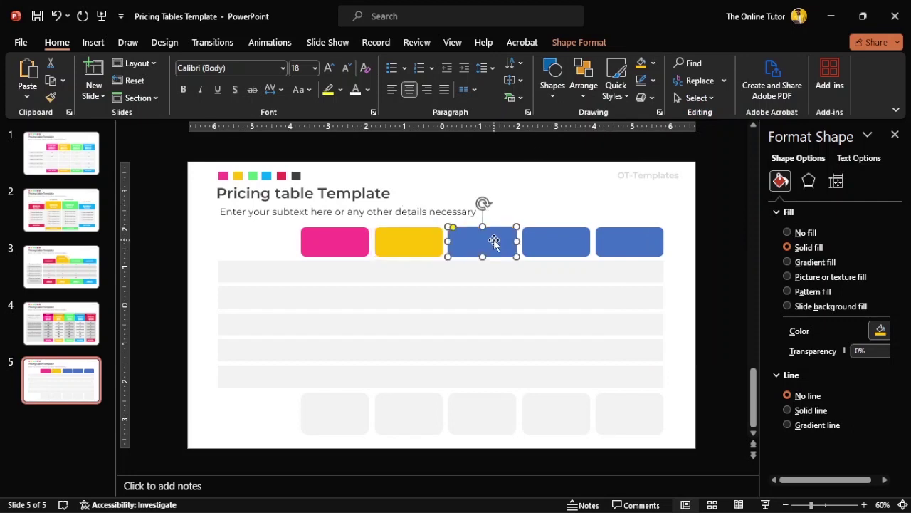
click(653, 62)
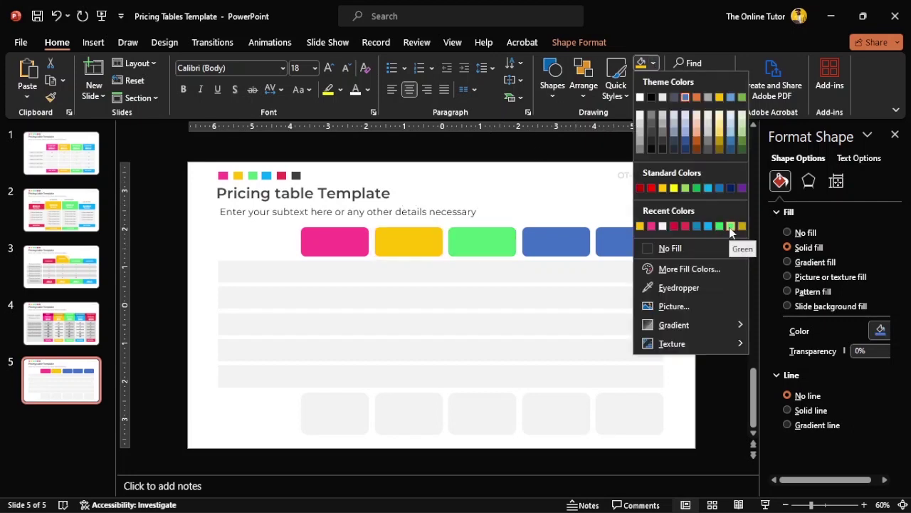
click(730, 226)
click(556, 241)
click(653, 63)
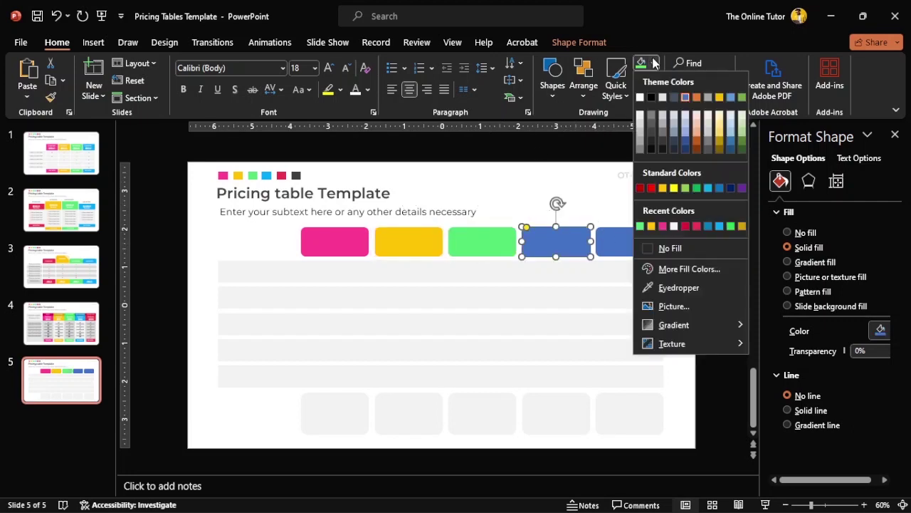
click(719, 226)
click(630, 241)
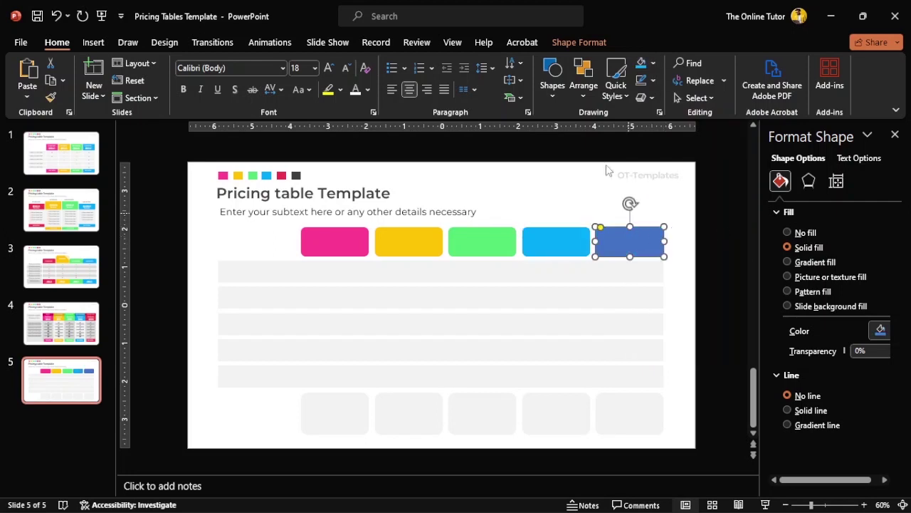
click(652, 62)
click(694, 226)
click(668, 213)
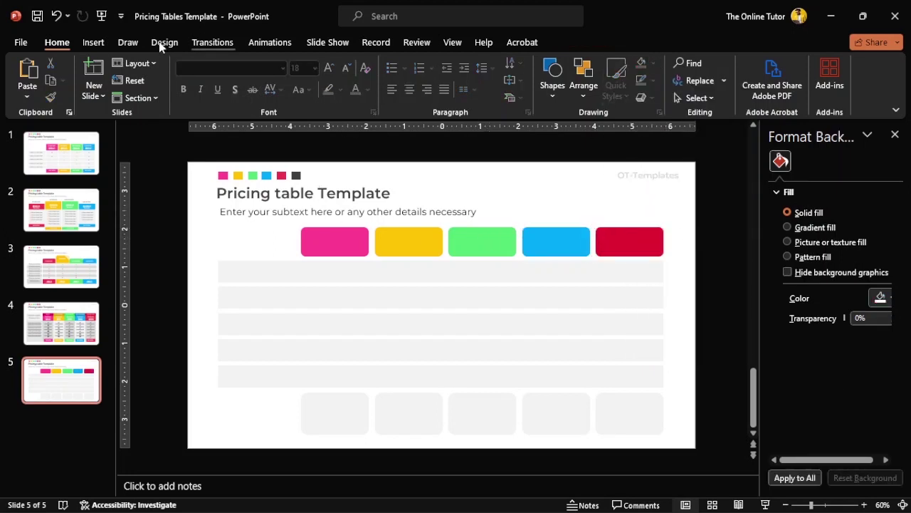
Draw a thin vertically flipped rectangle fitted to the base of the first bottom box
click(98, 44)
click(225, 78)
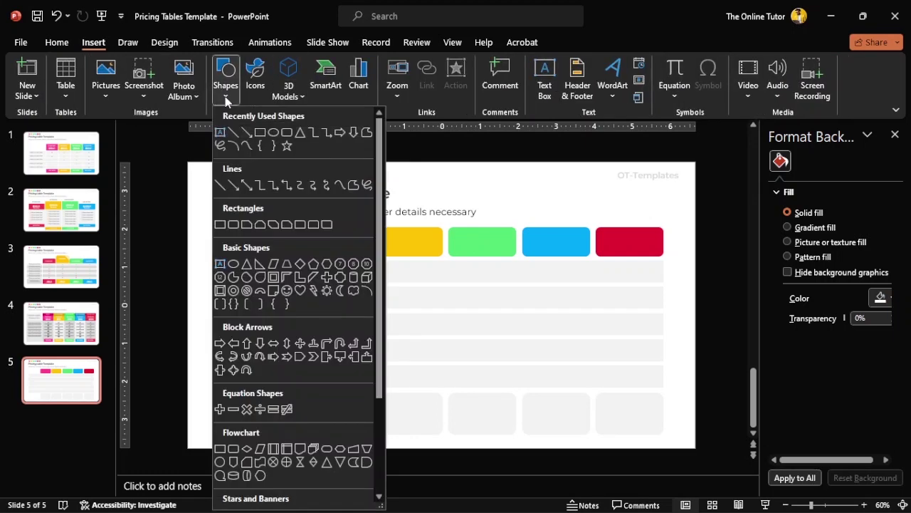
click(312, 225)
drag(257, 410, 350, 428)
click(801, 96)
click(803, 155)
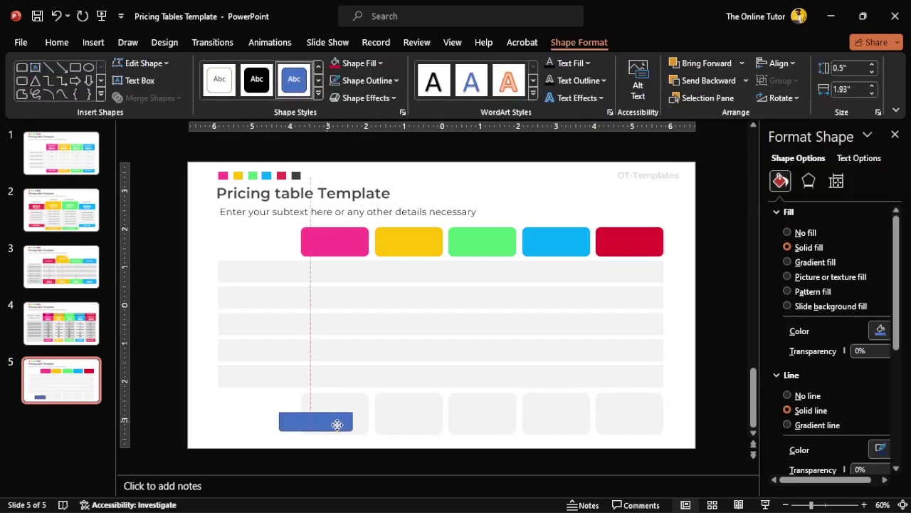
drag(294, 426, 301, 427)
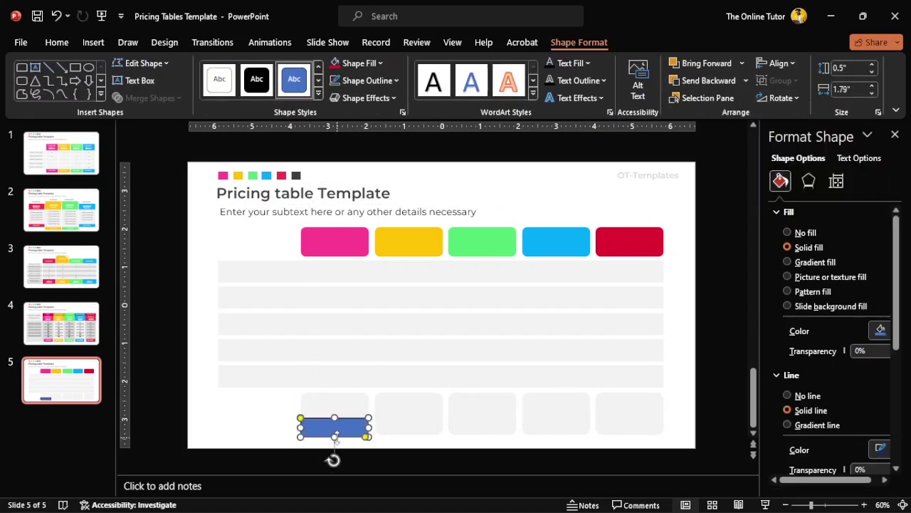
click(331, 459)
Fill the strip under the first bottom box pink
click(360, 432)
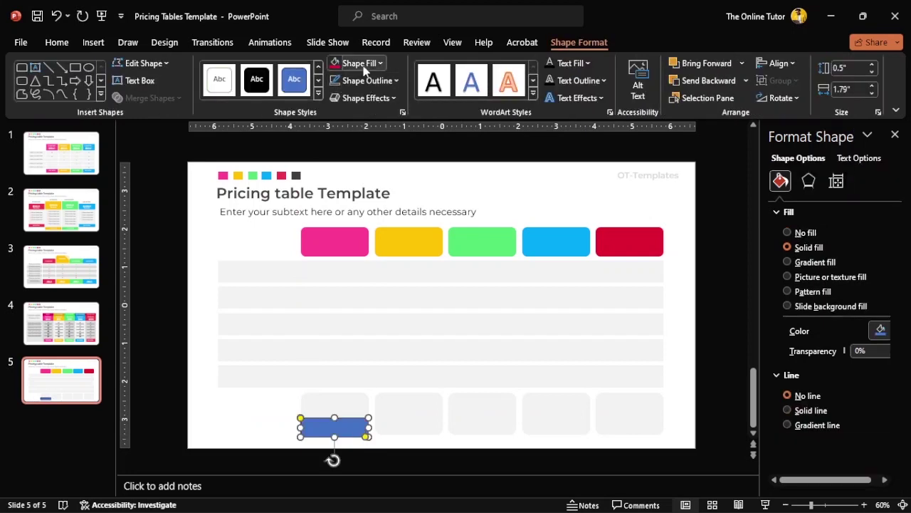
click(376, 64)
click(378, 227)
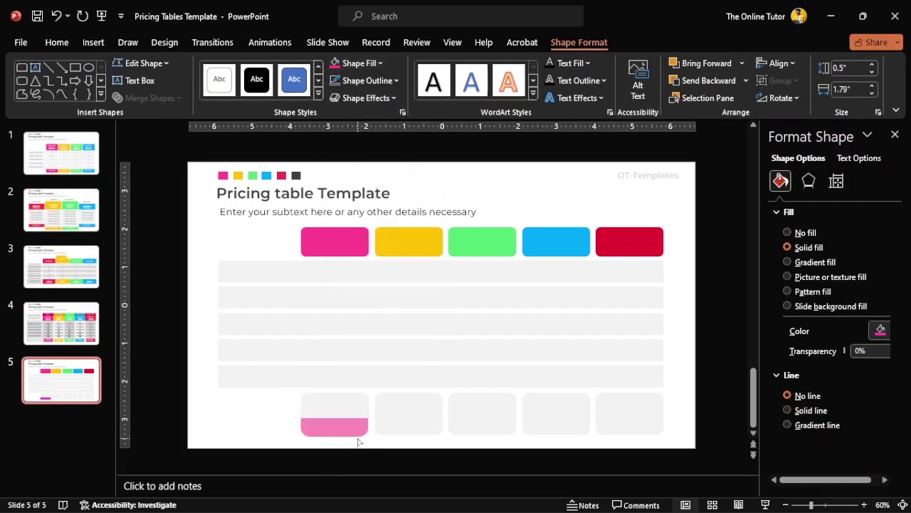
click(294, 437)
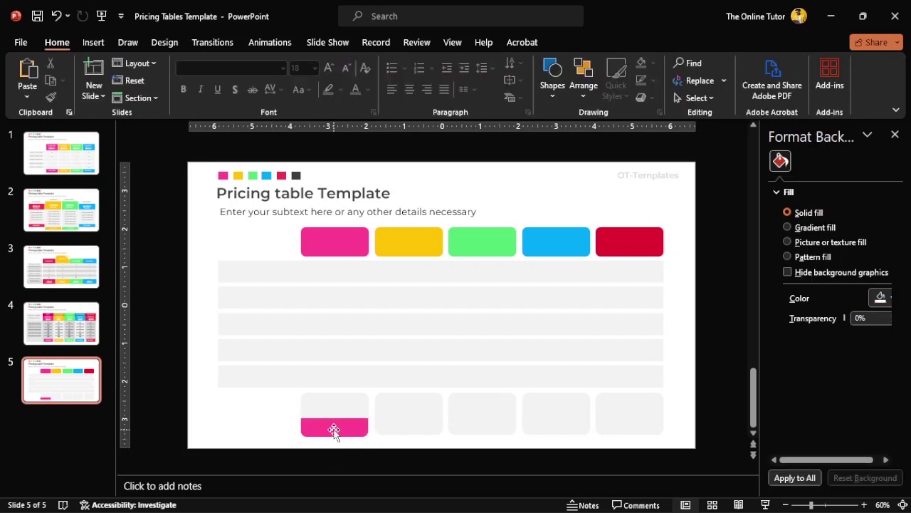
click(864, 504)
click(864, 504)
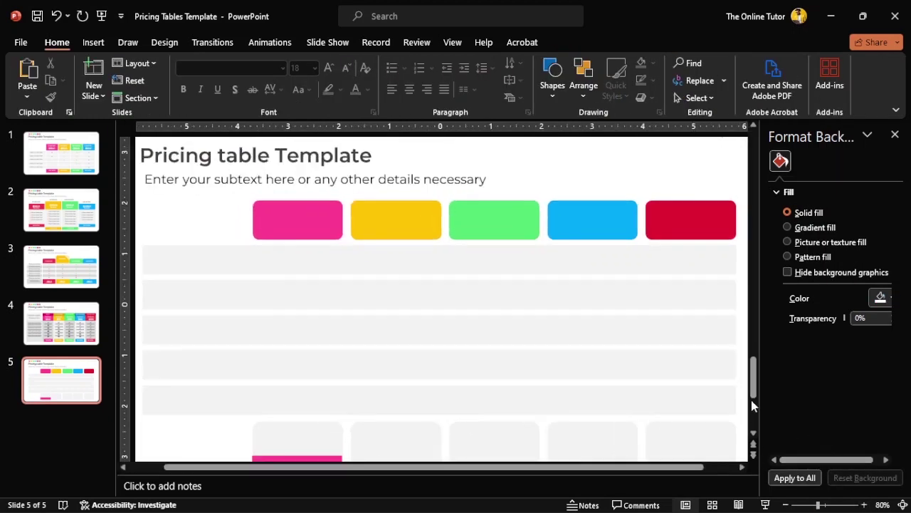
scroll(752, 388, down, 1)
click(785, 504)
click(785, 504)
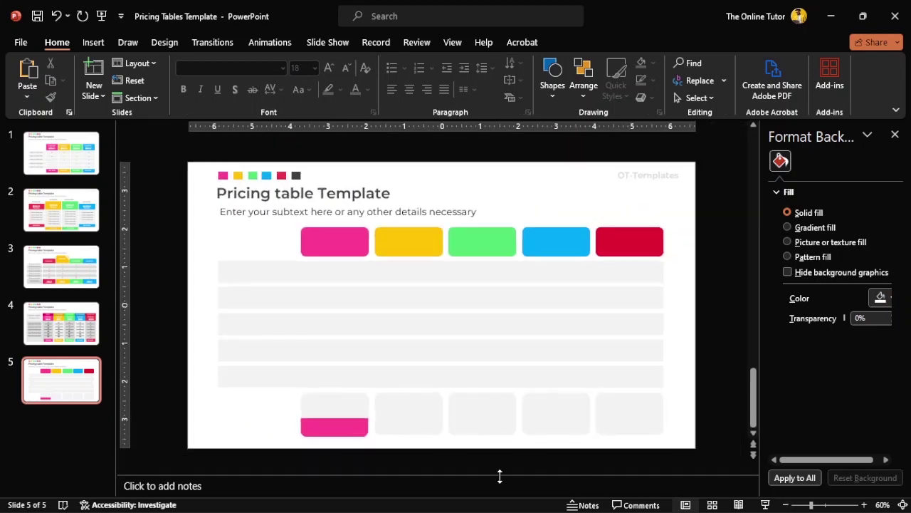
Copy the strip under the other four boxes, recoloured yellow
click(345, 430)
ctrl+drag(348, 433, 426, 433)
click(450, 442)
click(431, 436)
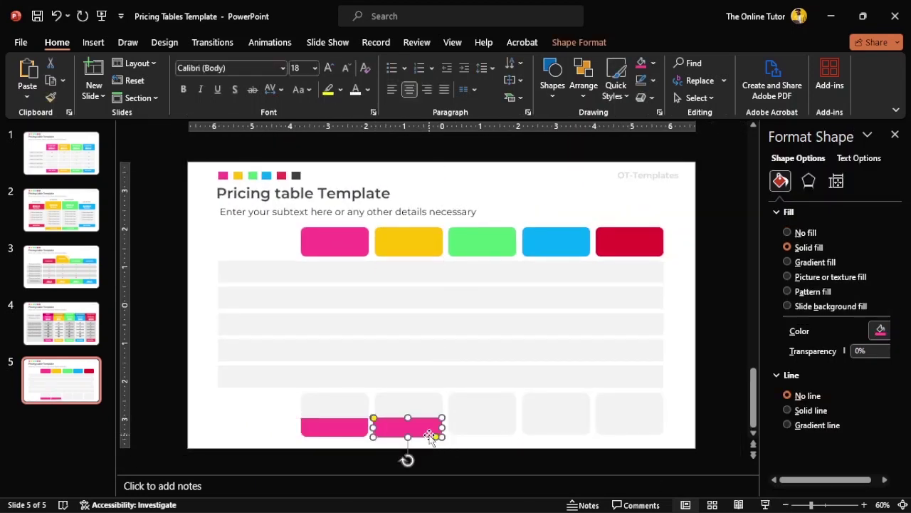
click(426, 450)
click(422, 428)
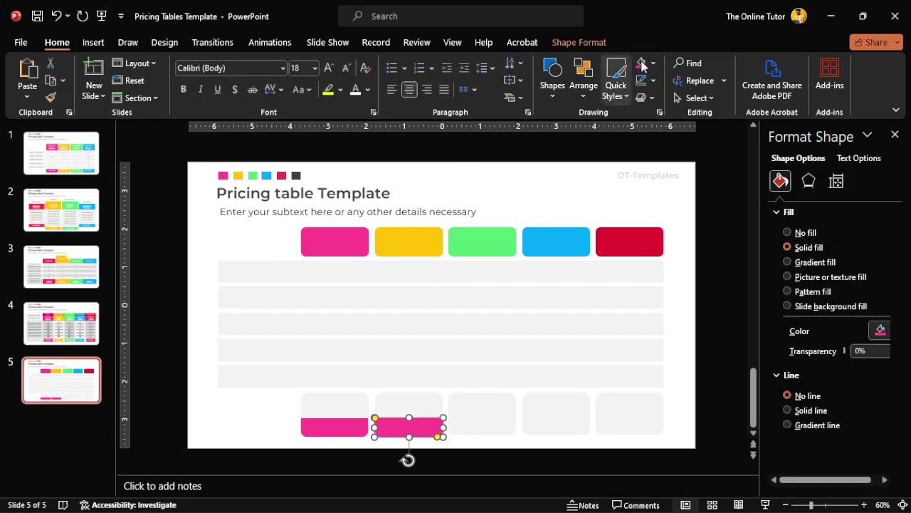
click(654, 63)
click(687, 225)
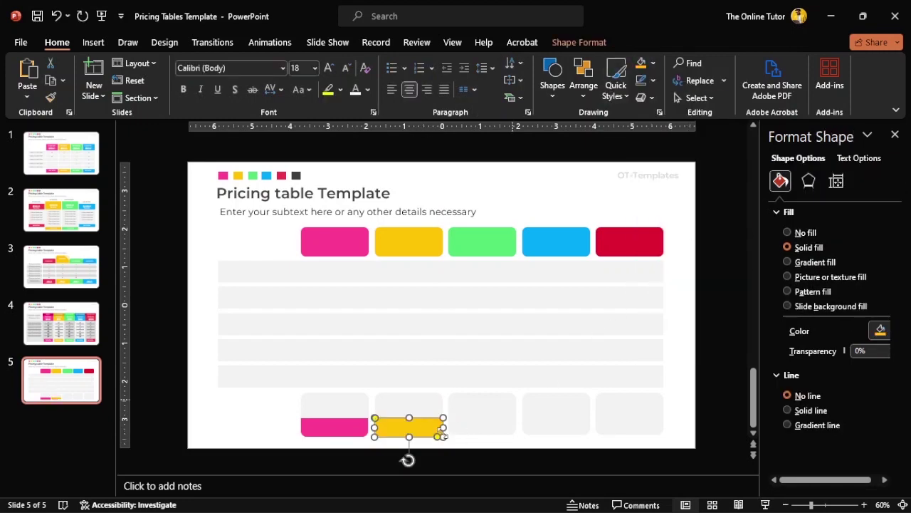
drag(433, 432, 651, 430)
Recolour the third, fourth and fifth bottom strips green, light blue and red
click(682, 435)
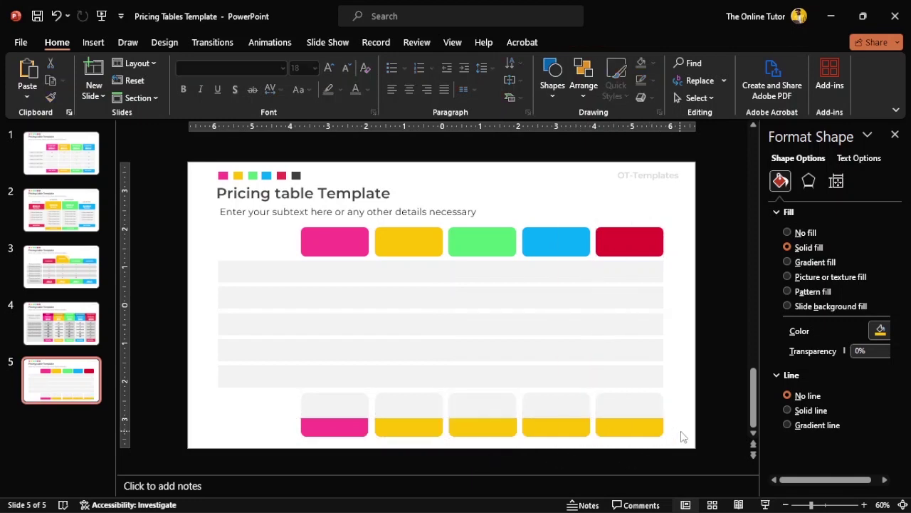
click(483, 427)
click(653, 62)
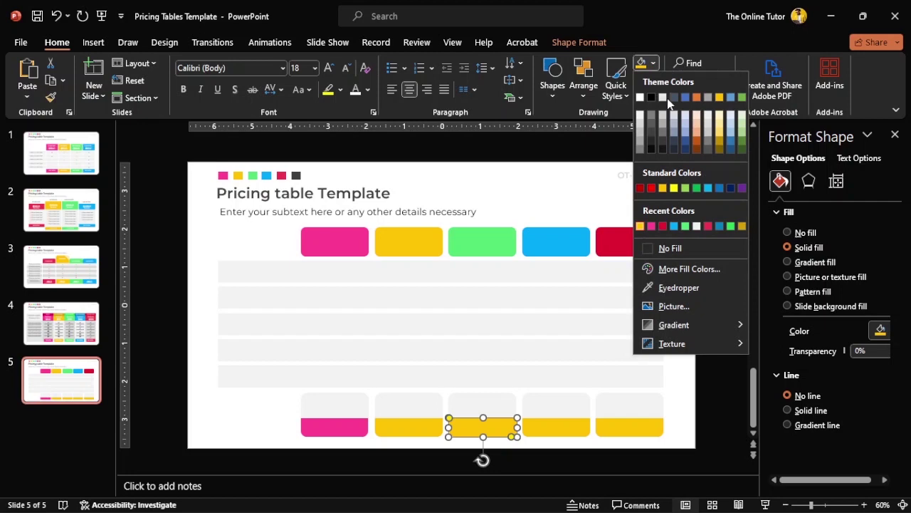
click(684, 225)
click(556, 427)
click(653, 63)
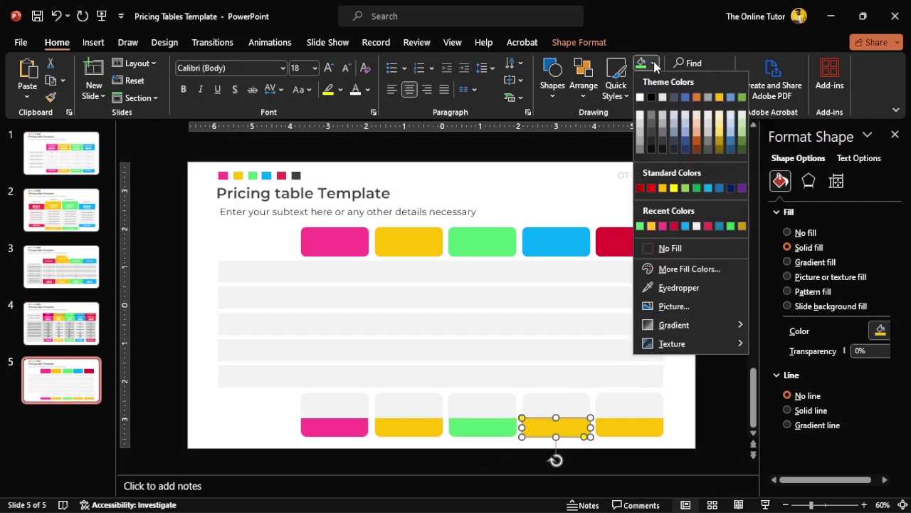
click(685, 226)
click(643, 434)
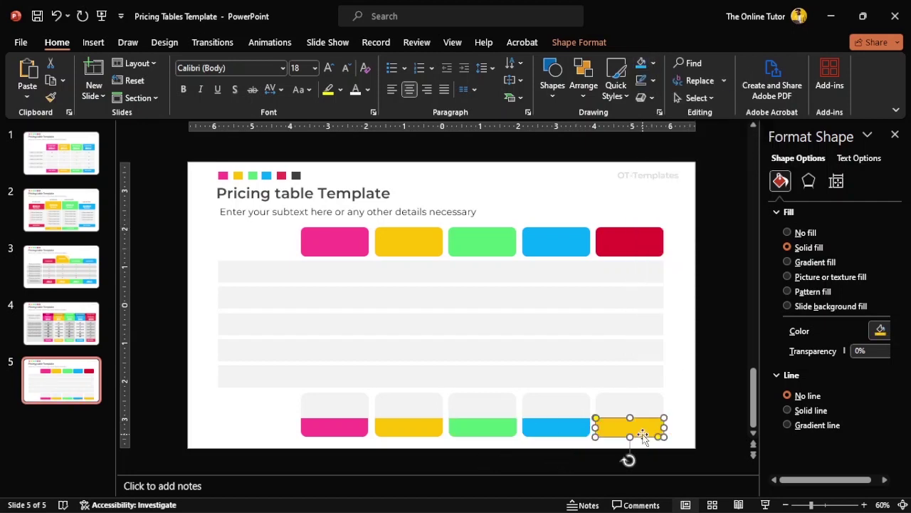
click(653, 63)
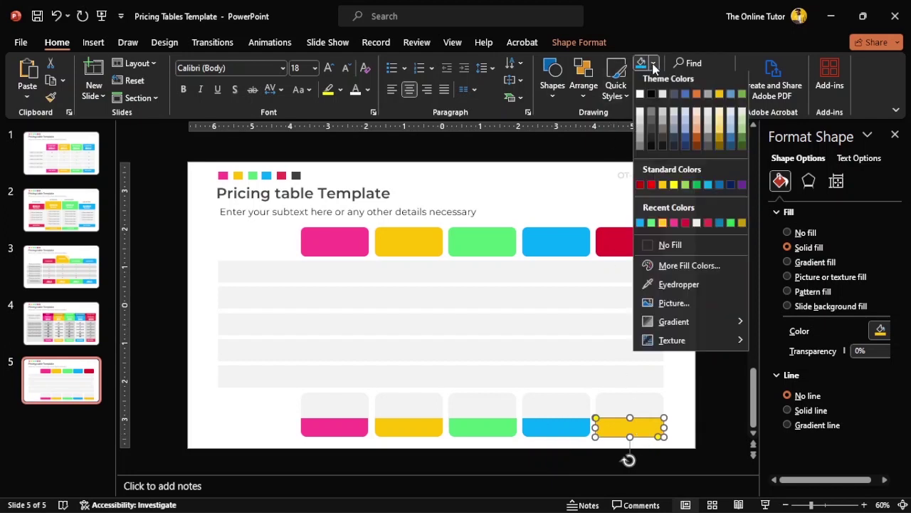
click(689, 226)
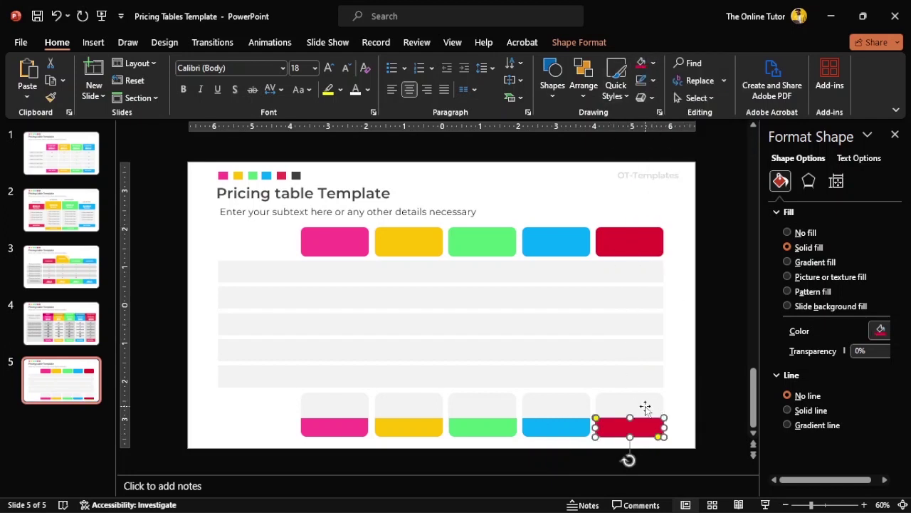
click(681, 412)
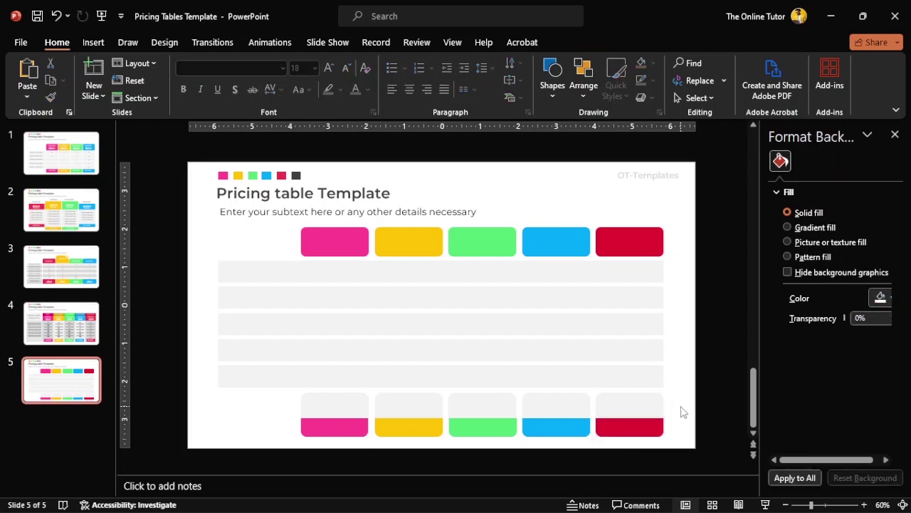
Type BUY NOW into the pink bar under the first column and select the text
click(355, 430)
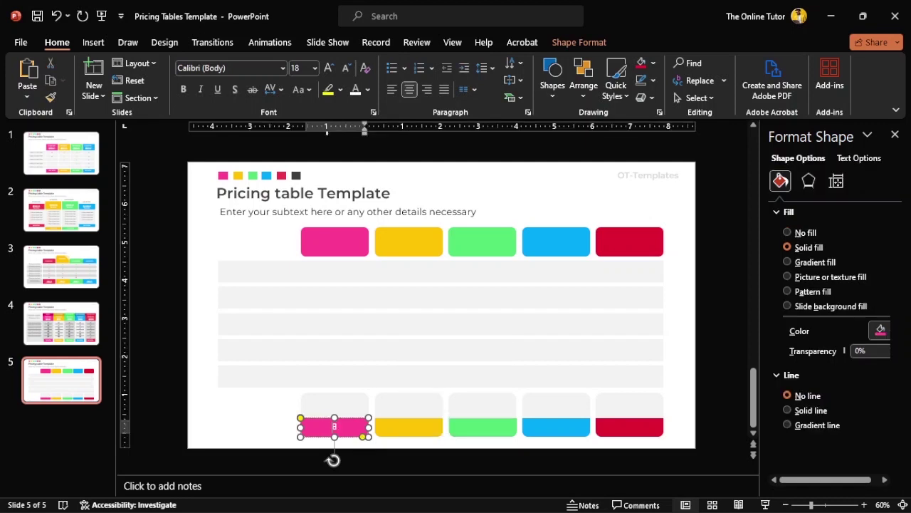
text(BUY NOW)
drag(316, 429, 354, 425)
Set the pink bar to resize the shape to fit its text, keeping text wrapping on
click(852, 159)
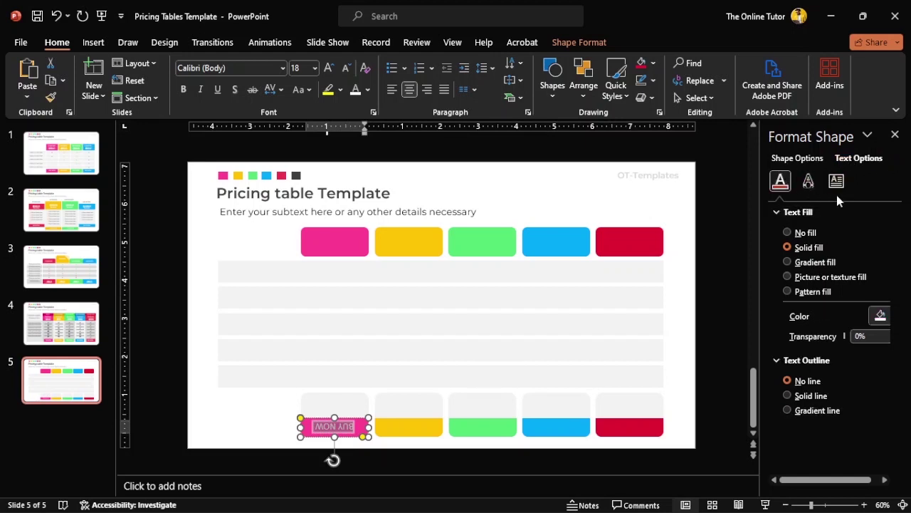
click(836, 181)
click(788, 390)
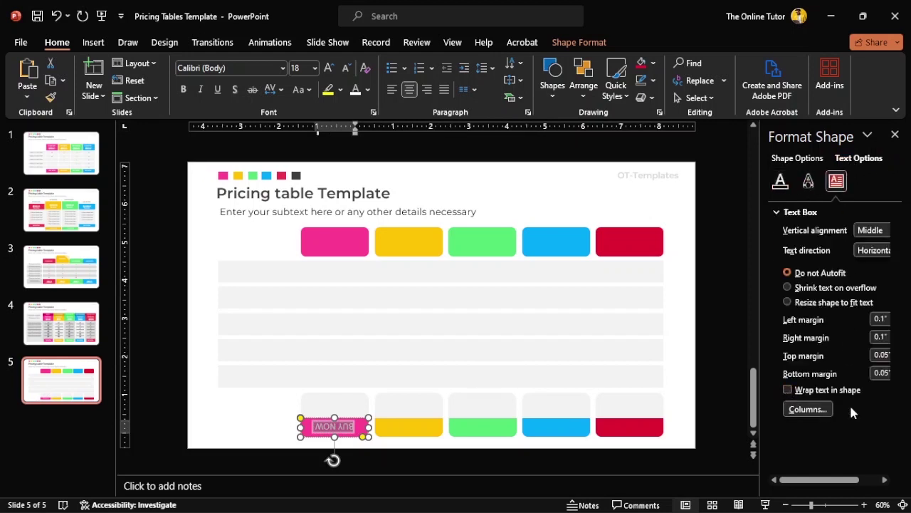
click(787, 389)
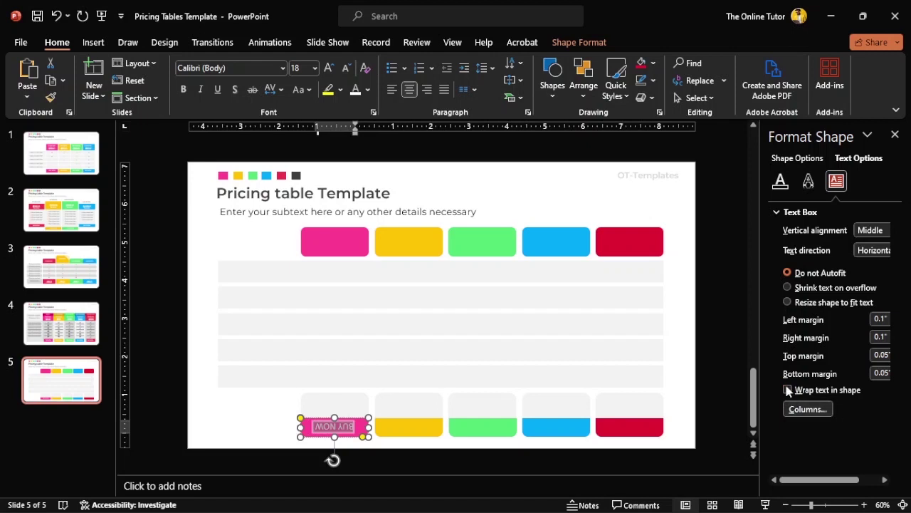
click(787, 302)
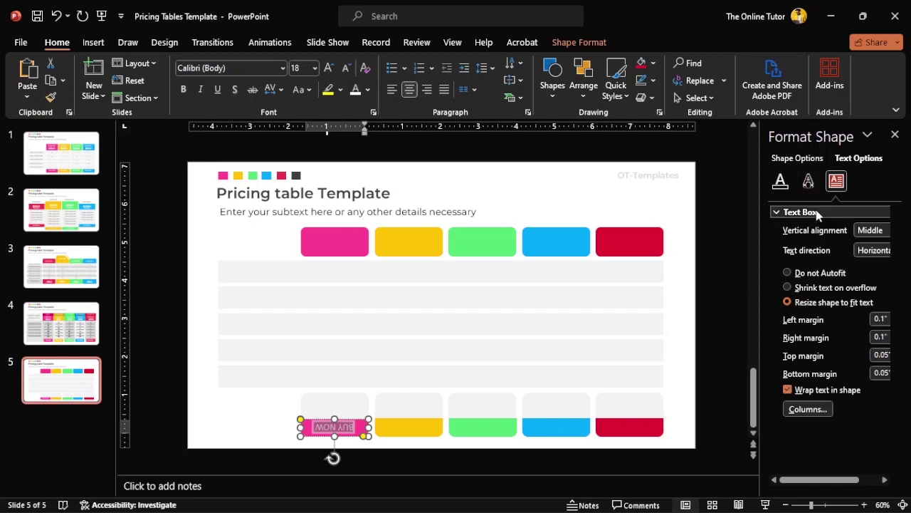
click(806, 181)
click(781, 184)
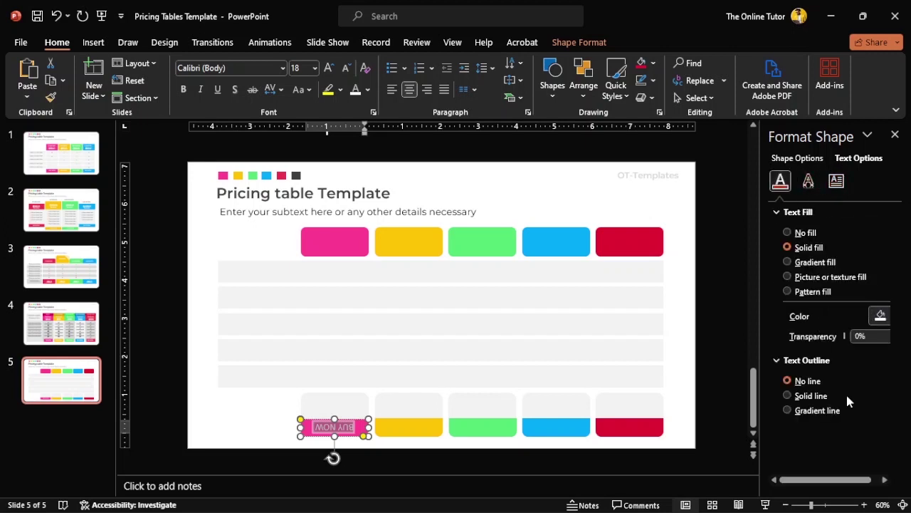
click(836, 181)
click(800, 158)
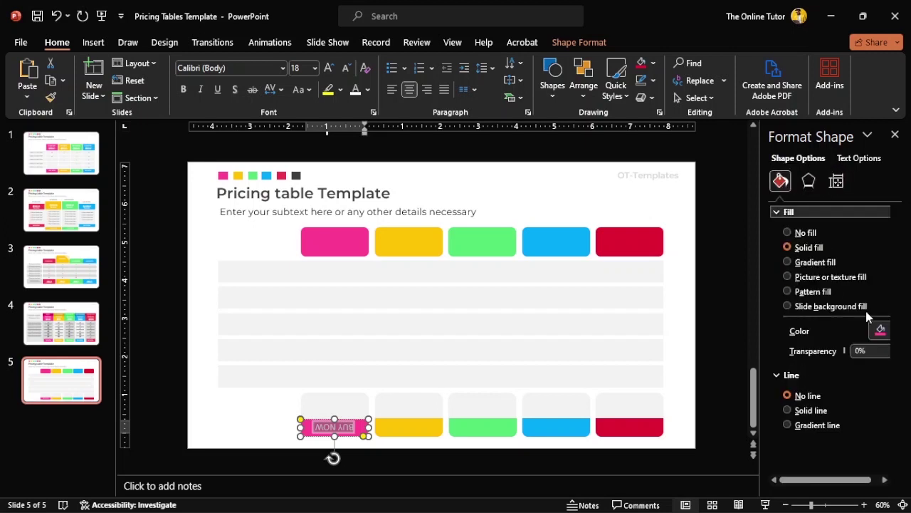
Review the bar's text box options, keeping the text direction horizontal
click(849, 161)
click(798, 158)
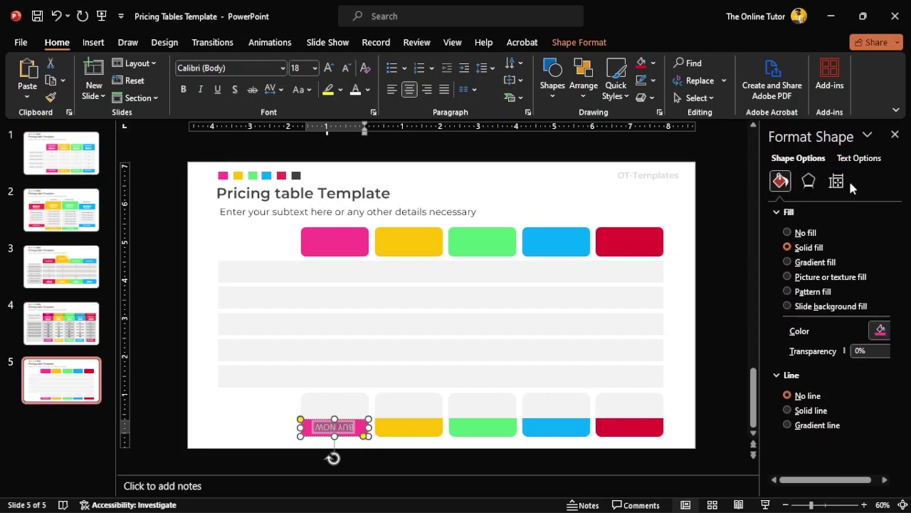
click(837, 181)
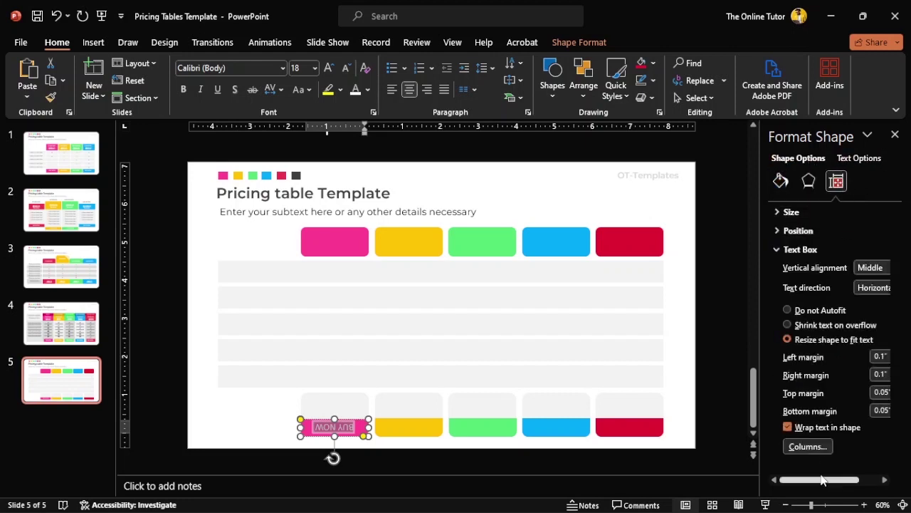
scroll(830, 341, right, 2)
scroll(840, 335, left, 2)
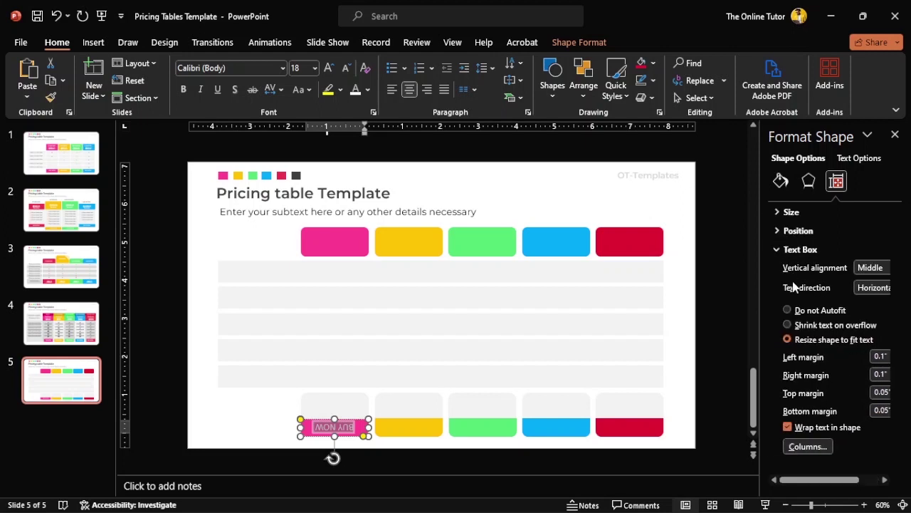
click(871, 289)
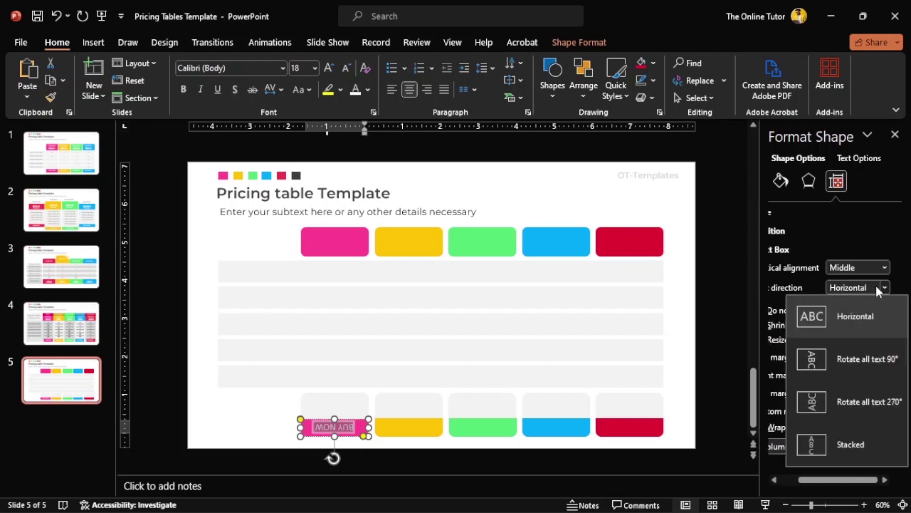
click(878, 288)
drag(761, 345, 732, 349)
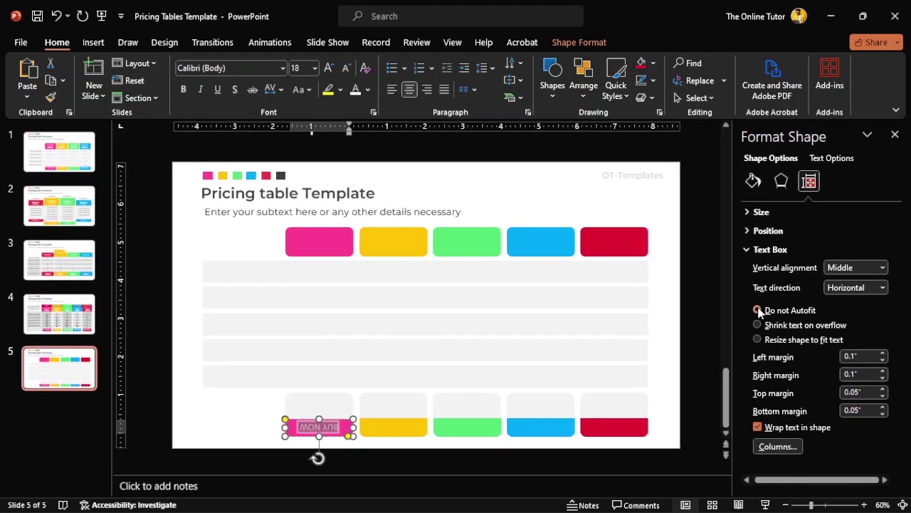
Try rotating the pink bar 180° in Size settings, then undo it
click(750, 230)
click(750, 230)
click(748, 214)
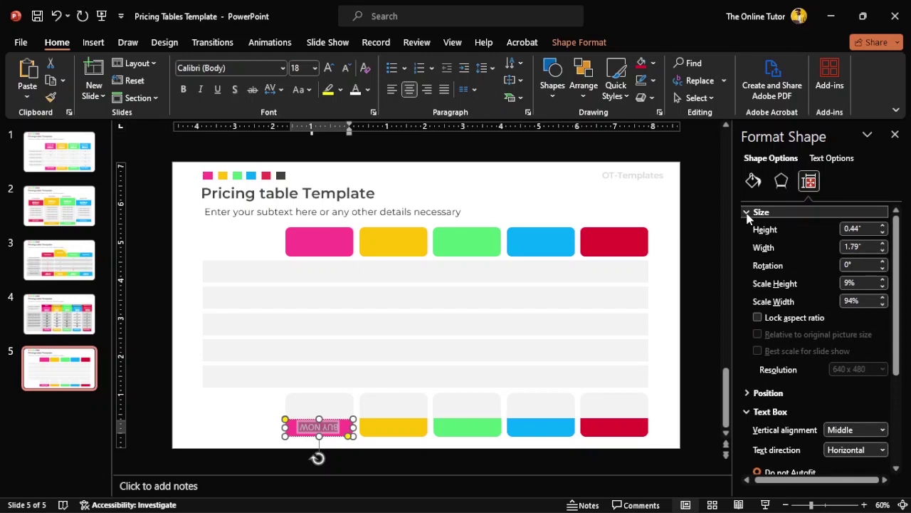
click(859, 263)
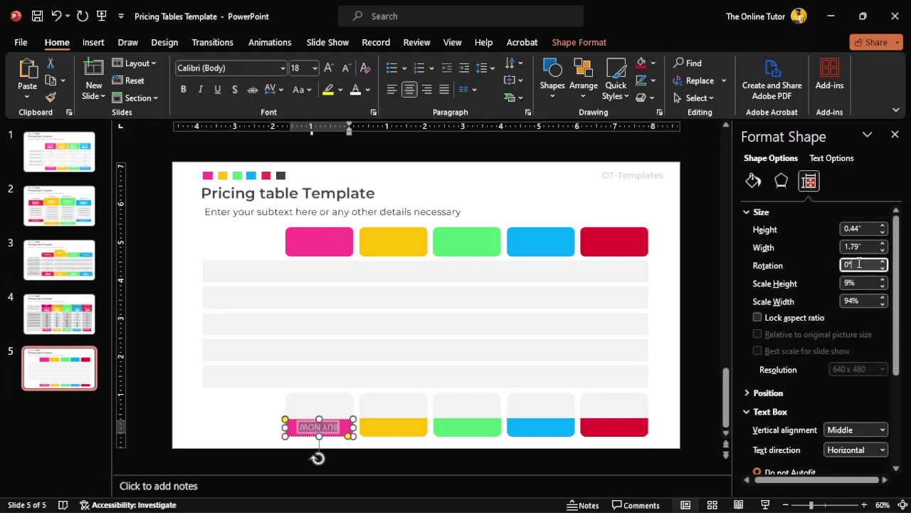
text(0180)
key(Return)
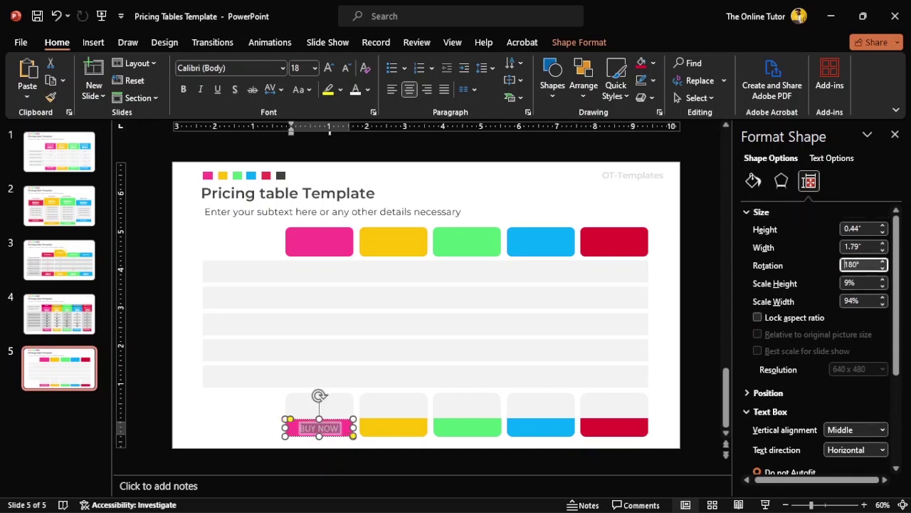
click(250, 427)
Delete the BUY NOW text from the pink bar, leaving it blank
click(317, 427)
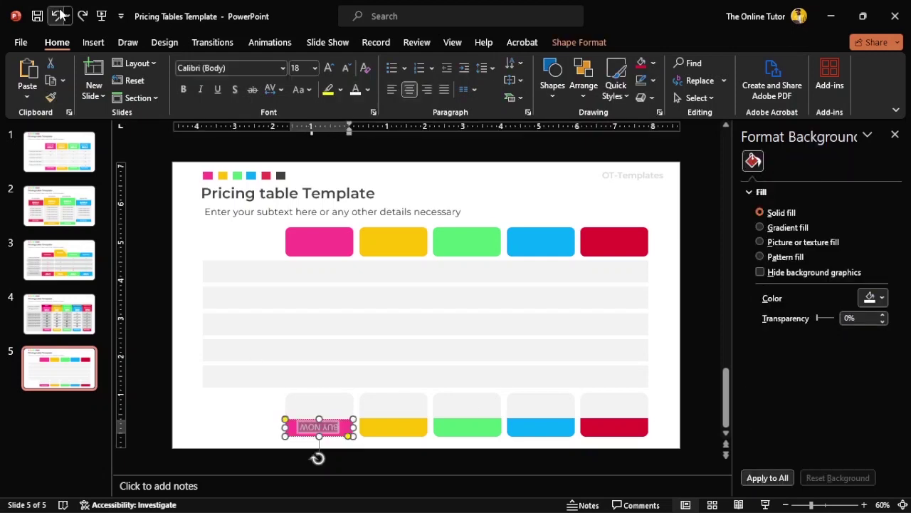
click(225, 425)
click(342, 427)
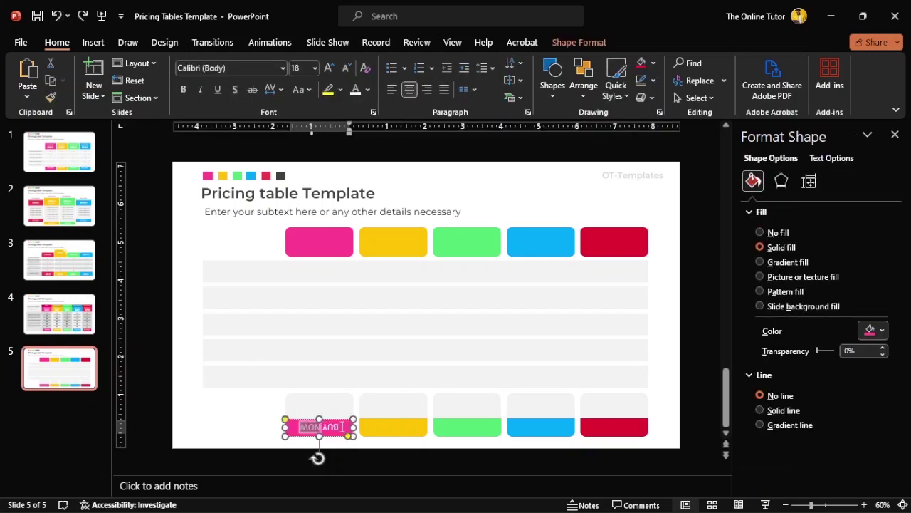
key(BackSpace)
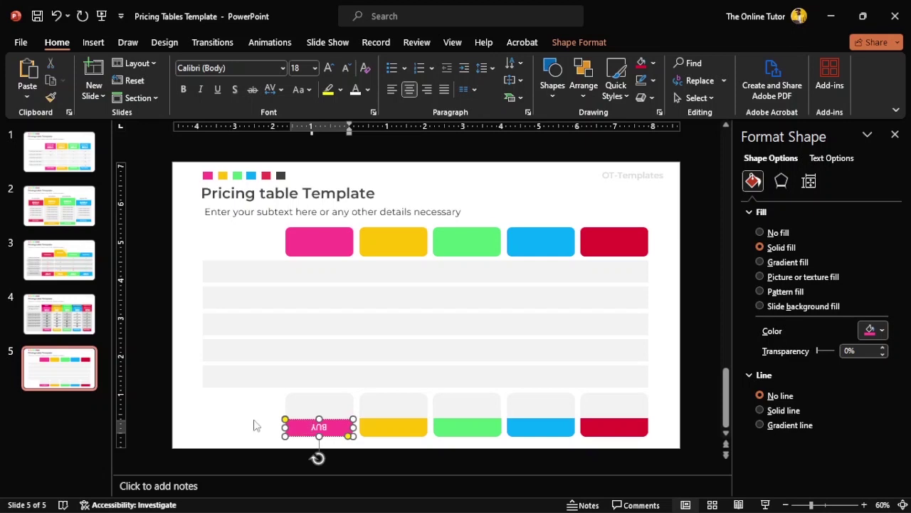
double_click(317, 427)
key(BackSpace)
Copy the Business BUY NOW button from slide 2 and paste it onto slide 5
click(215, 433)
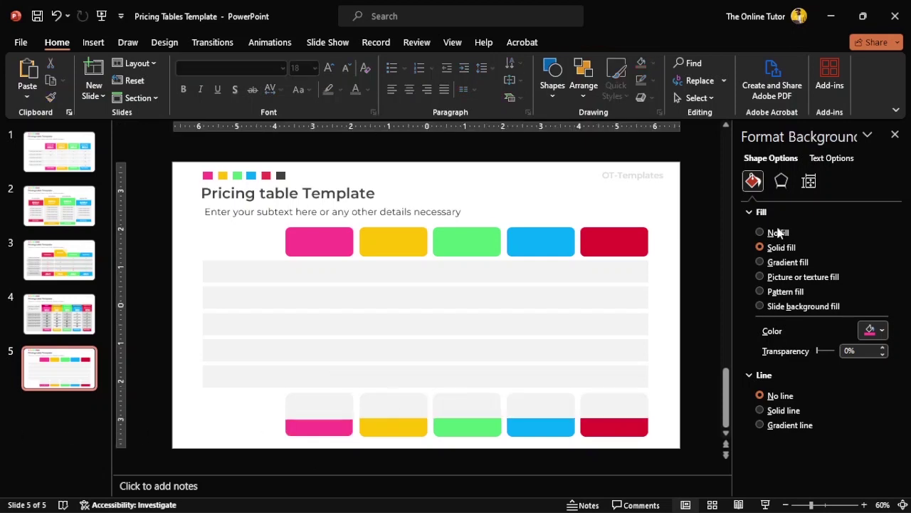
click(894, 135)
click(72, 229)
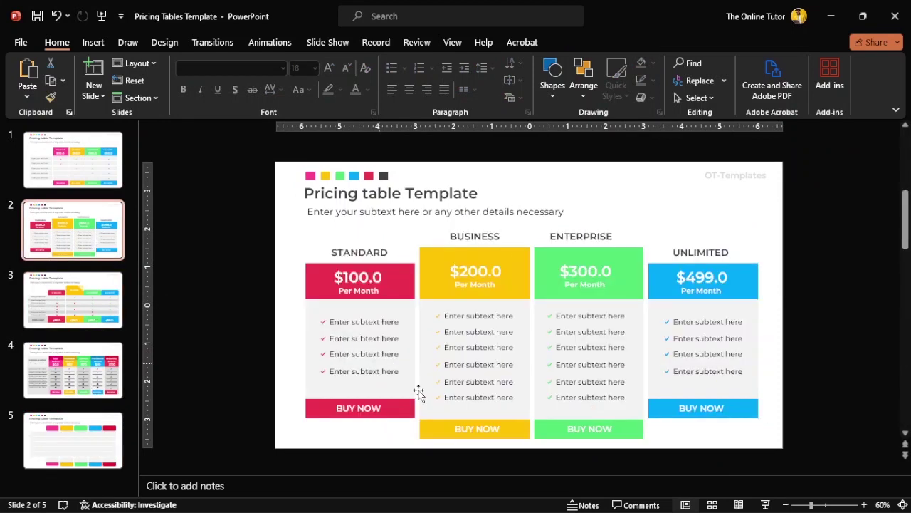
click(477, 427)
key(ctrl+c)
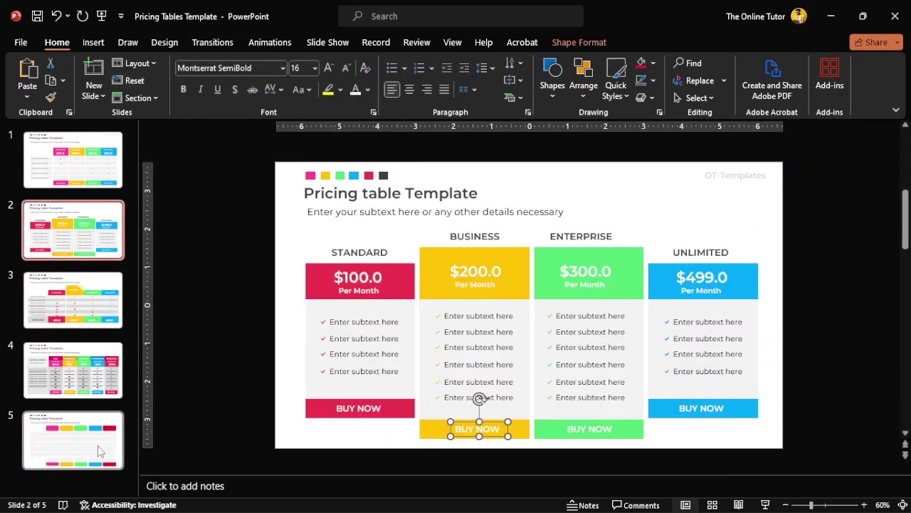
click(73, 439)
key(ctrl+v)
Place BUY NOW button copies on the pink, yellow, green, blue and red column bars
mouse_move(479, 430)
mouse_down()
mouse_move(483, 438)
mouse_move(407, 436)
mouse_up()
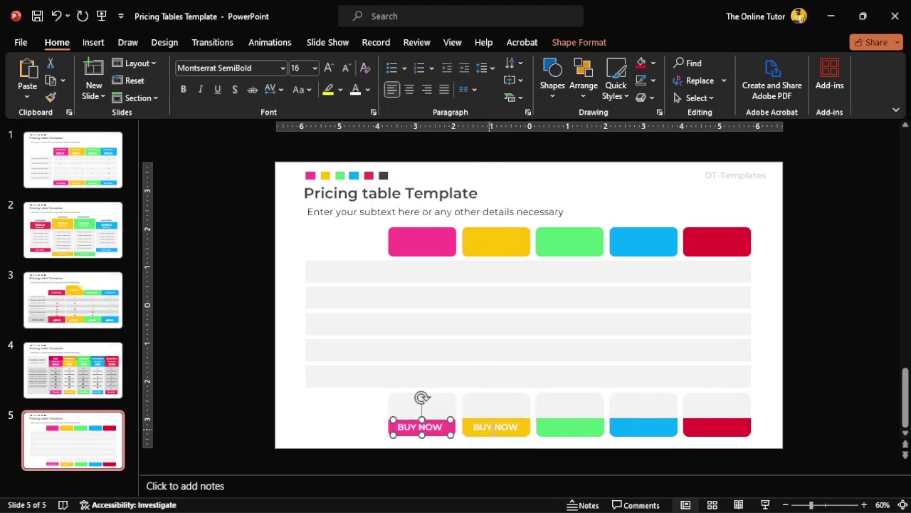
shift+click(479, 440)
drag(479, 440, 712, 441)
click(626, 439)
click(691, 449)
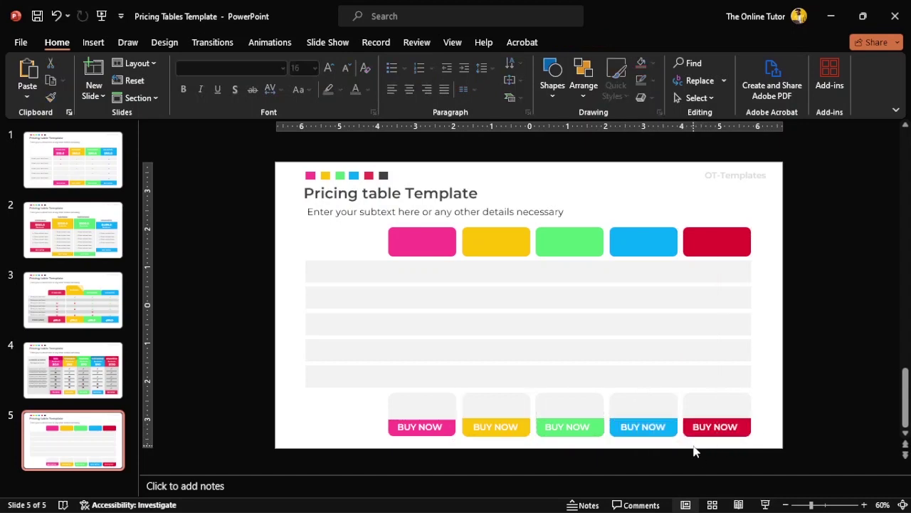
Fine-tune the positions of the five BUY NOW buttons on their coloured bars
click(718, 406)
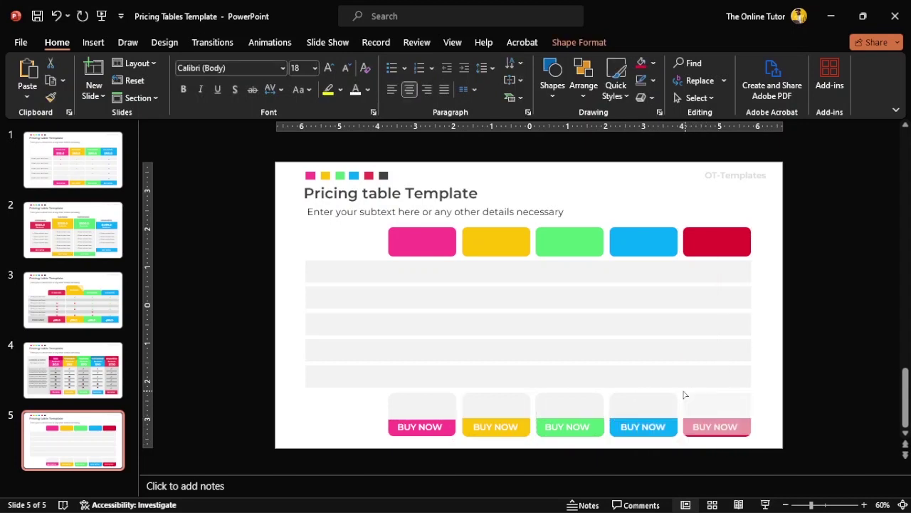
click(778, 404)
click(671, 409)
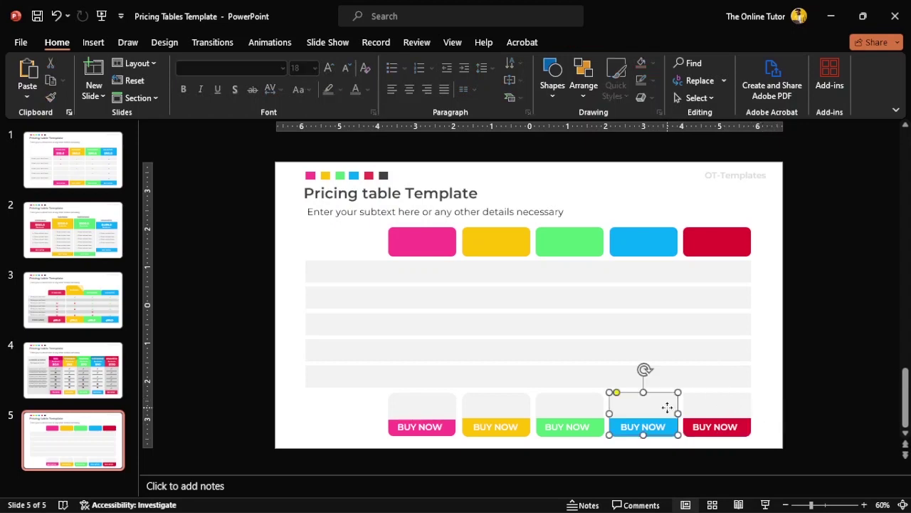
click(573, 404)
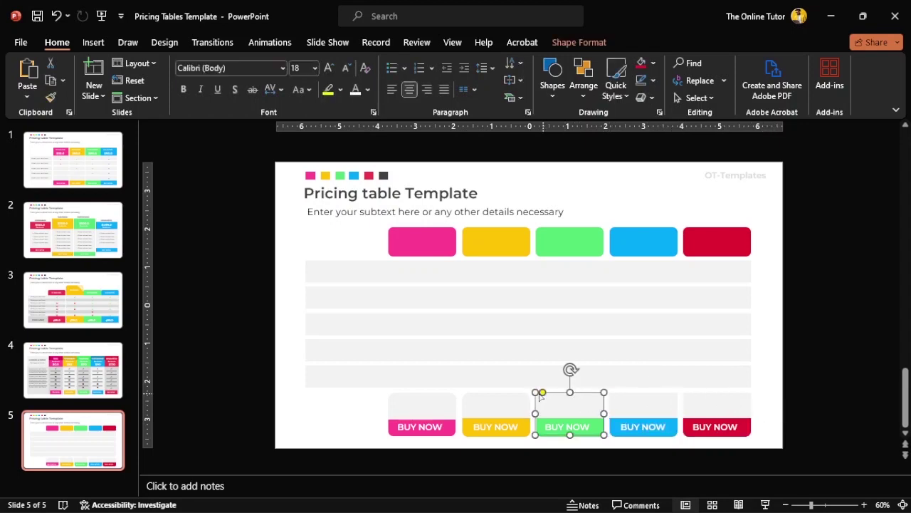
drag(543, 397, 539, 397)
click(472, 397)
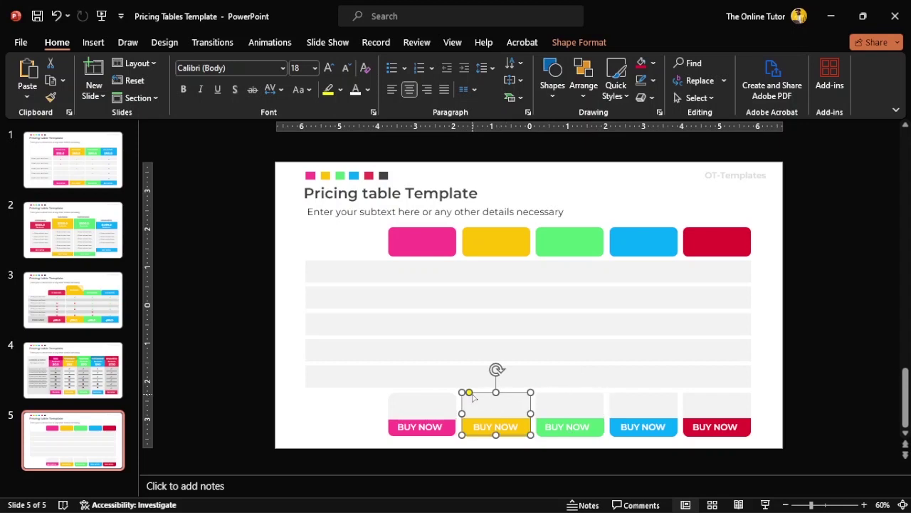
drag(472, 397, 464, 398)
click(436, 404)
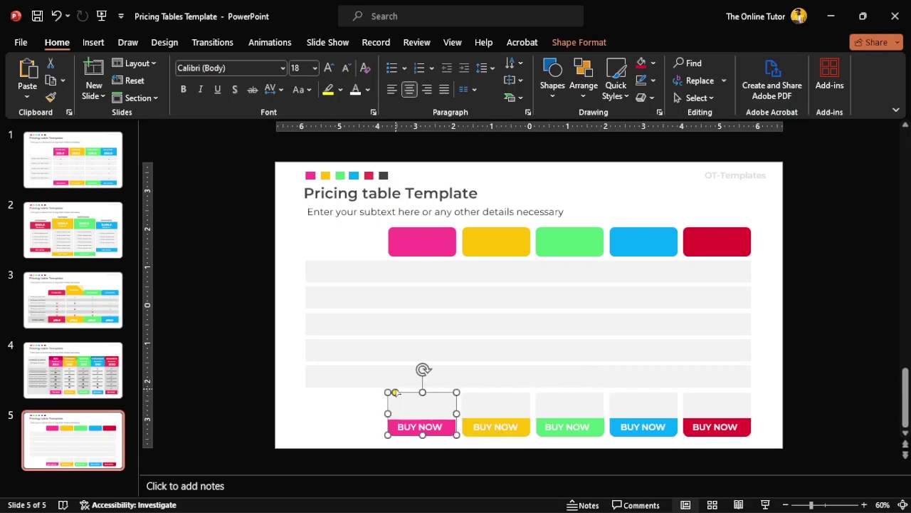
drag(394, 395, 394, 399)
click(361, 435)
click(463, 396)
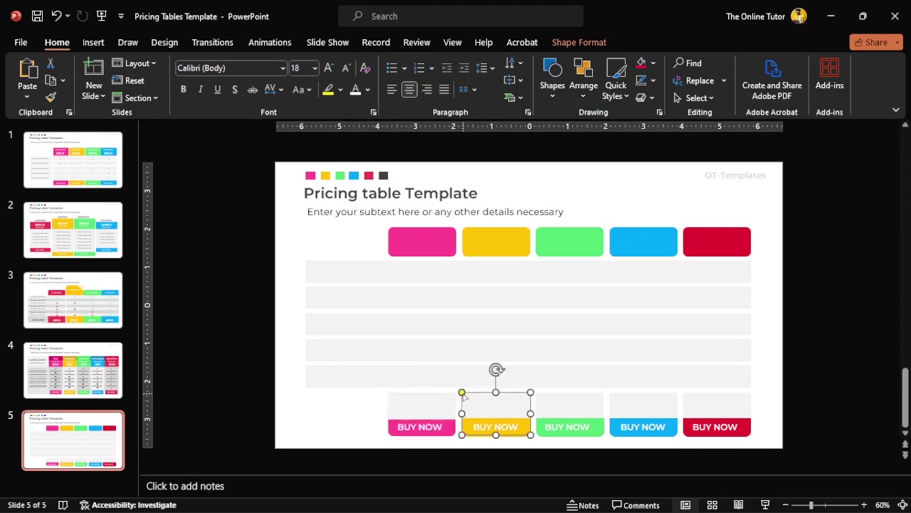
click(359, 421)
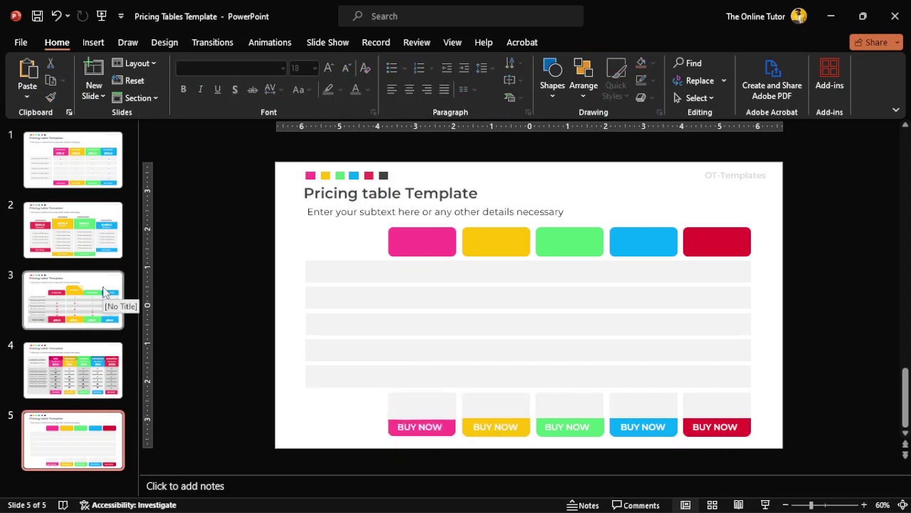
Complete the header labels as FREE, STANDARD, BUSINESS, ENTERPRISE and UNLIMITED
click(424, 242)
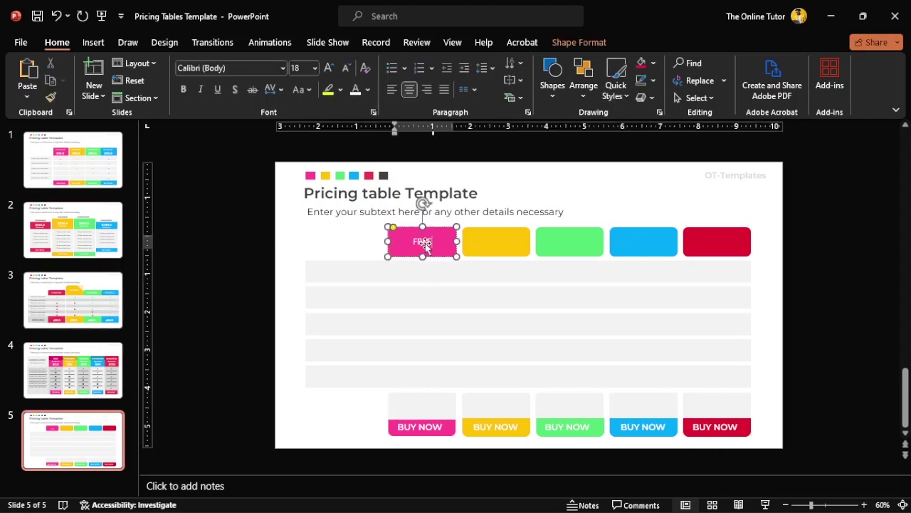
click(492, 240)
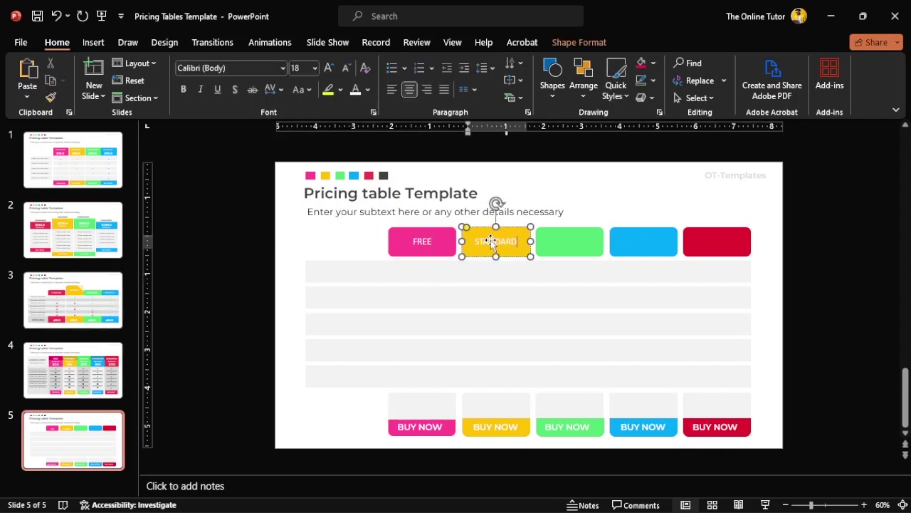
click(563, 242)
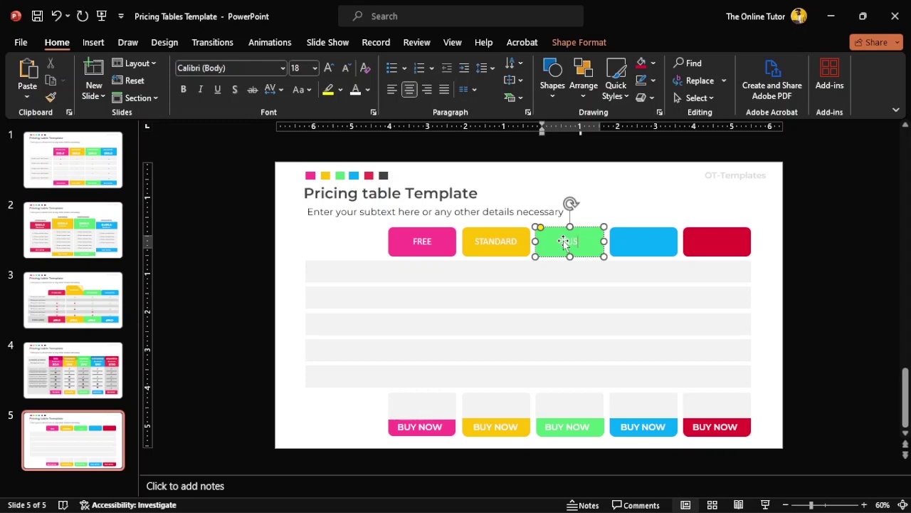
text(INESS)
click(641, 244)
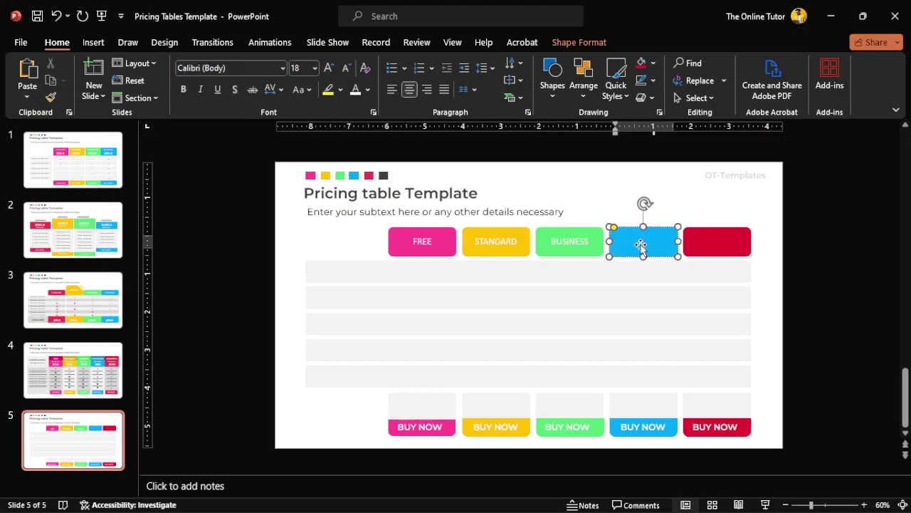
text(ENTERPRISE)
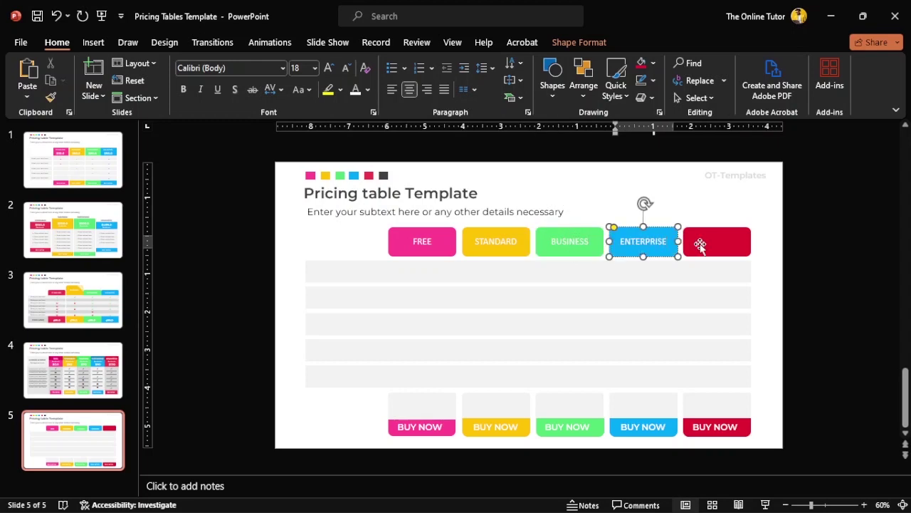
click(705, 244)
text(UNL)
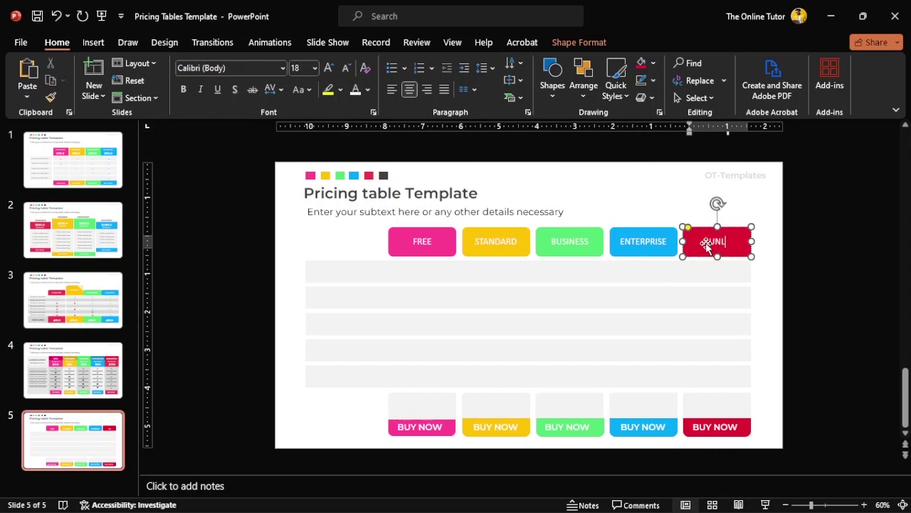
text(IMITED)
Set all five headers to Montserrat SemiBold at 16 pt so ENTERPRISE fits
shift+click(662, 248)
shift+click(570, 245)
shift+click(496, 246)
shift+click(427, 246)
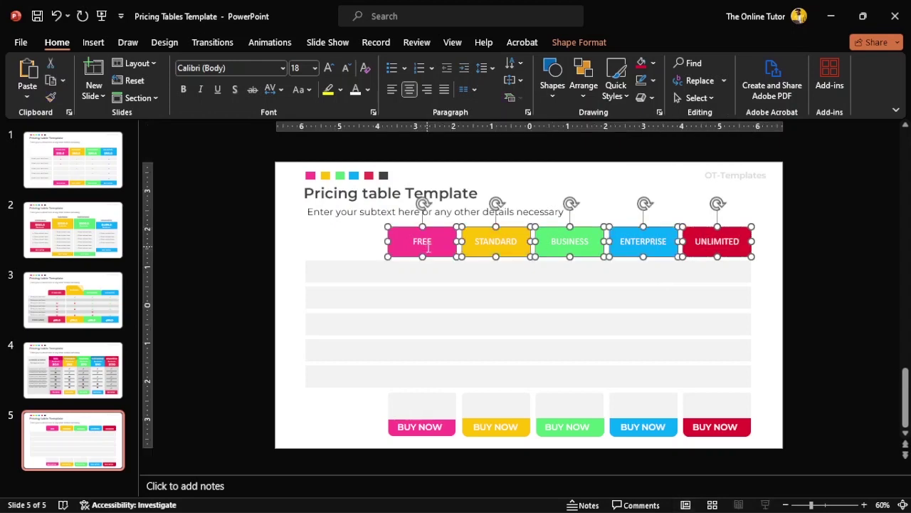
click(282, 67)
click(270, 179)
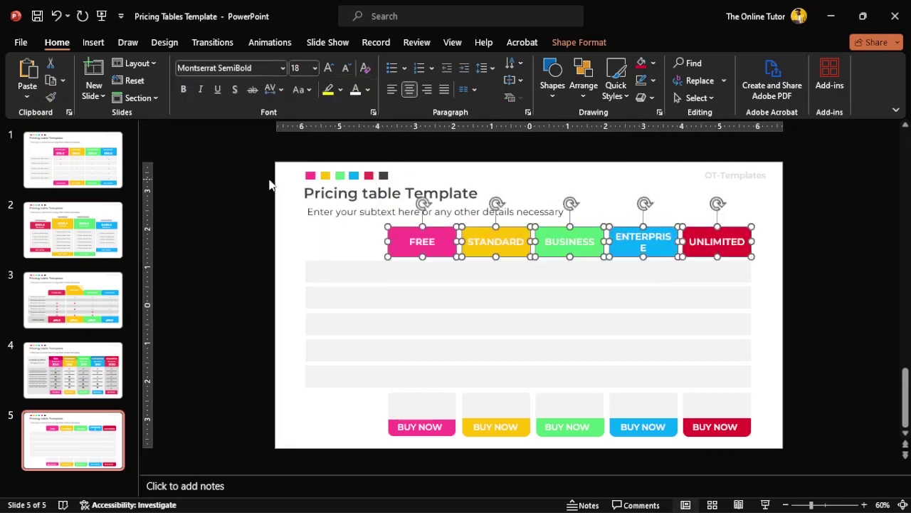
click(305, 66)
text(17)
key(Return)
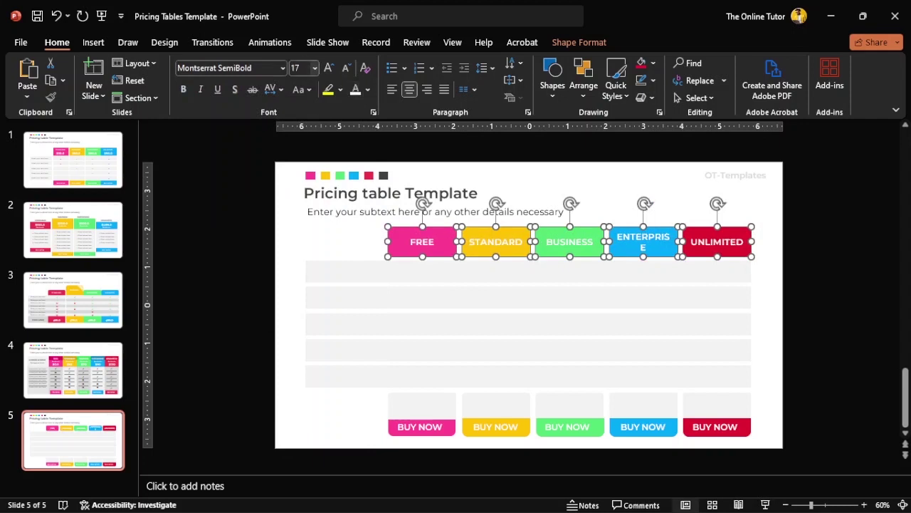
click(346, 67)
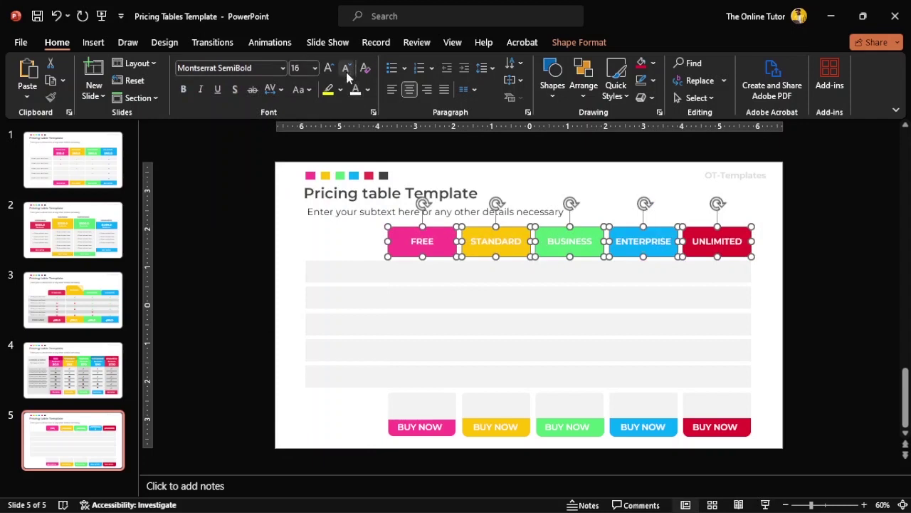
click(238, 333)
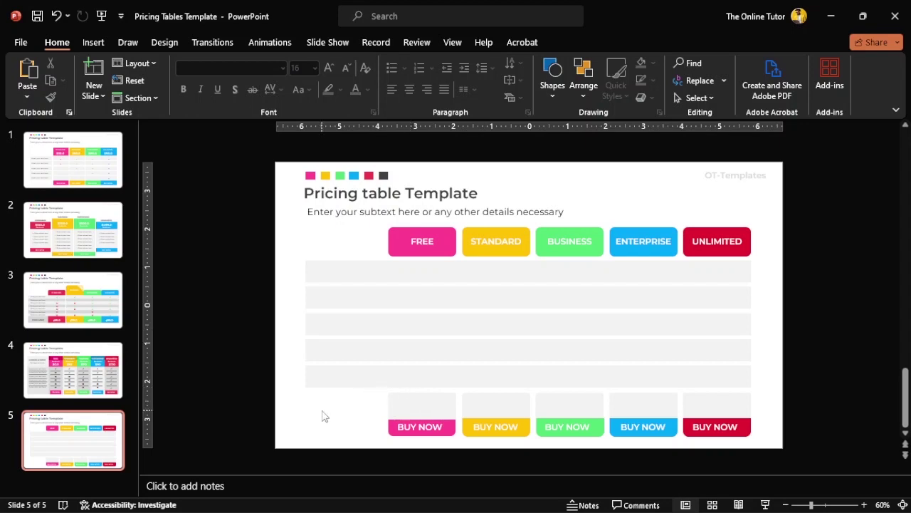
Widen the five gray row bars to the left and nudge the whole table right
click(321, 270)
shift+click(327, 298)
shift+click(329, 324)
shift+click(330, 348)
shift+click(313, 374)
drag(306, 350, 284, 349)
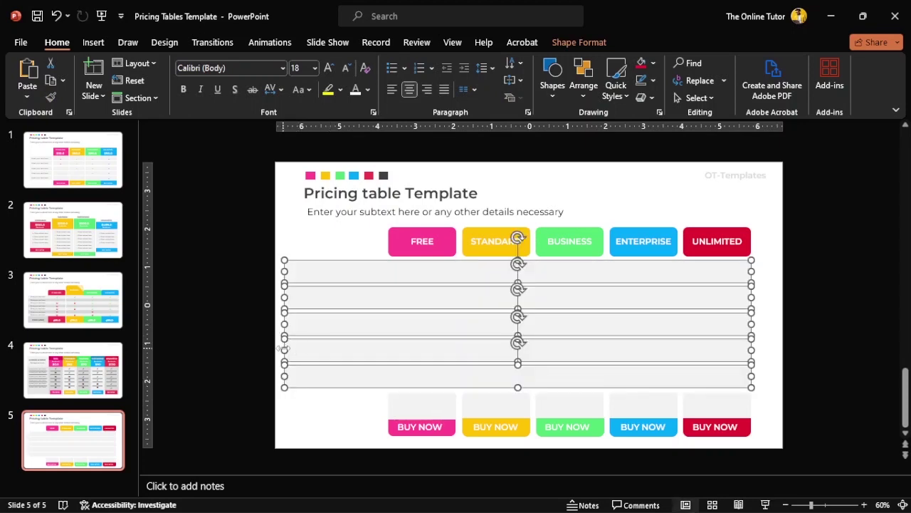
click(280, 347)
drag(261, 215, 776, 454)
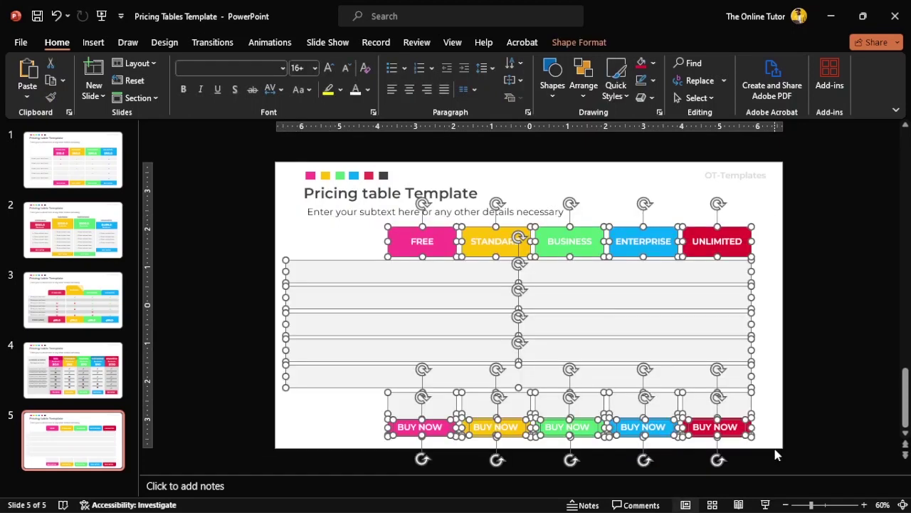
key(Right)
key(Right)
key(Right)
key(Right)
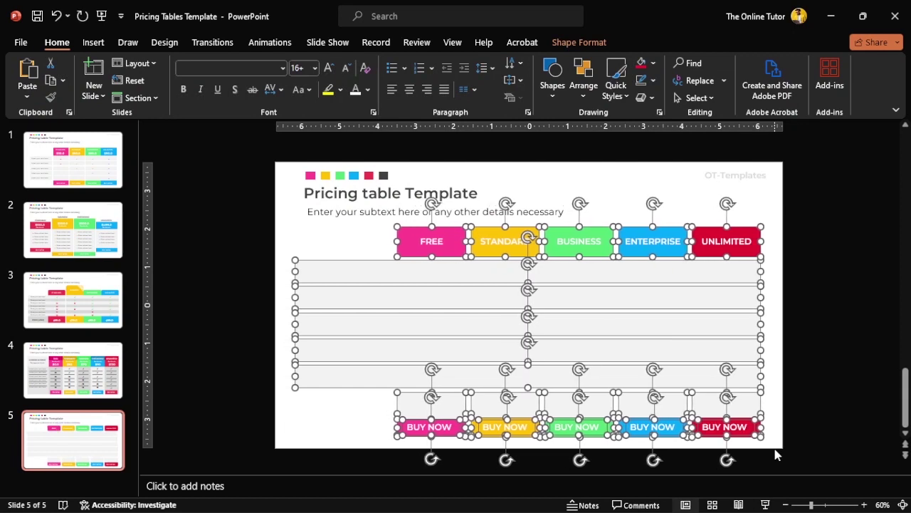
click(667, 392)
Copy the $0.0 price group from slide 4 and place it above FREE's BUY NOW button
click(71, 370)
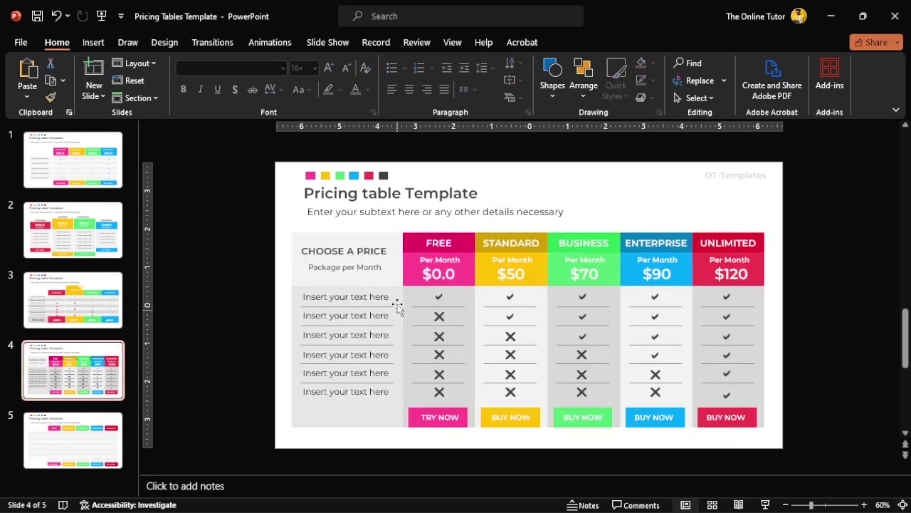
click(439, 265)
click(50, 80)
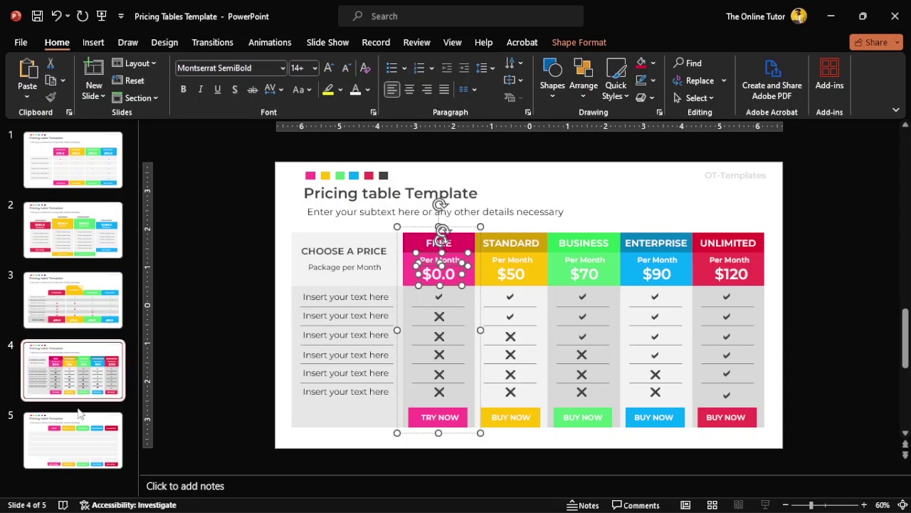
key(Page_Down)
click(27, 78)
drag(442, 287, 444, 421)
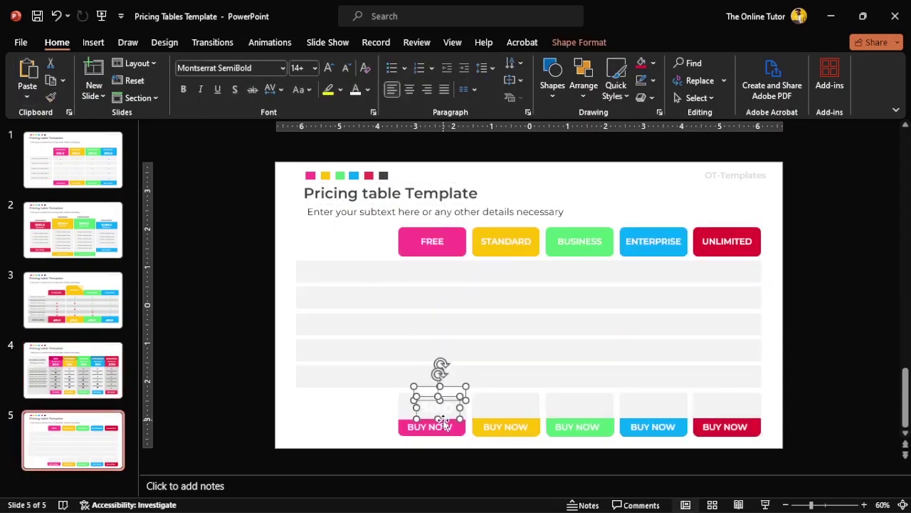
Make $0.0 pink and Per Month dark grey, then duplicate the price block into STANDARD
click(367, 89)
click(396, 254)
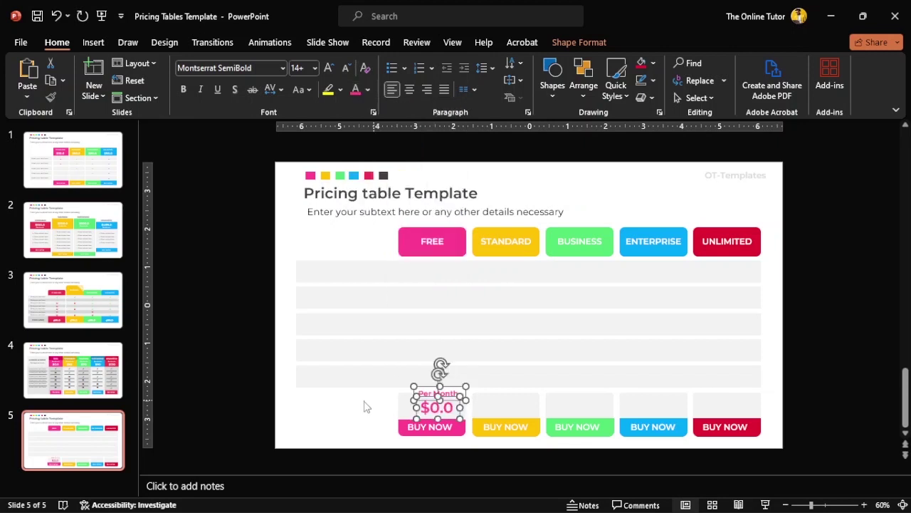
click(354, 429)
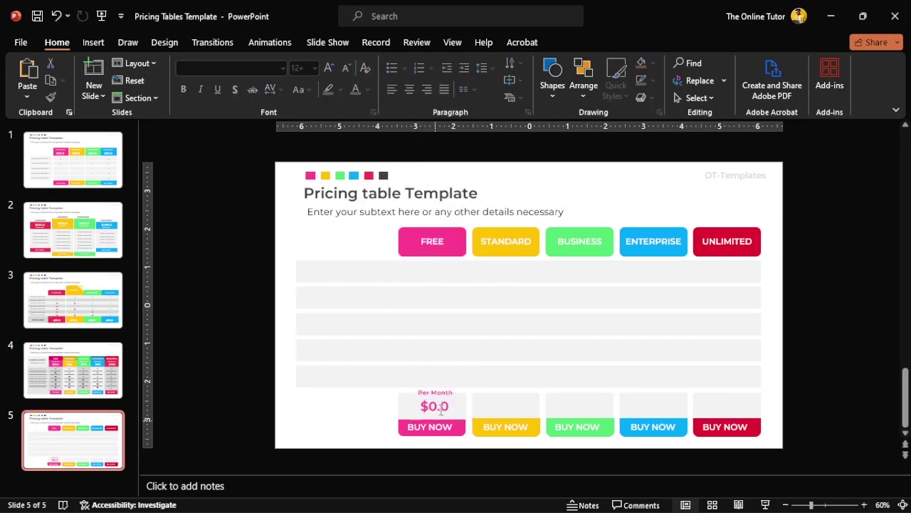
click(440, 409)
drag(441, 409, 447, 408)
click(368, 90)
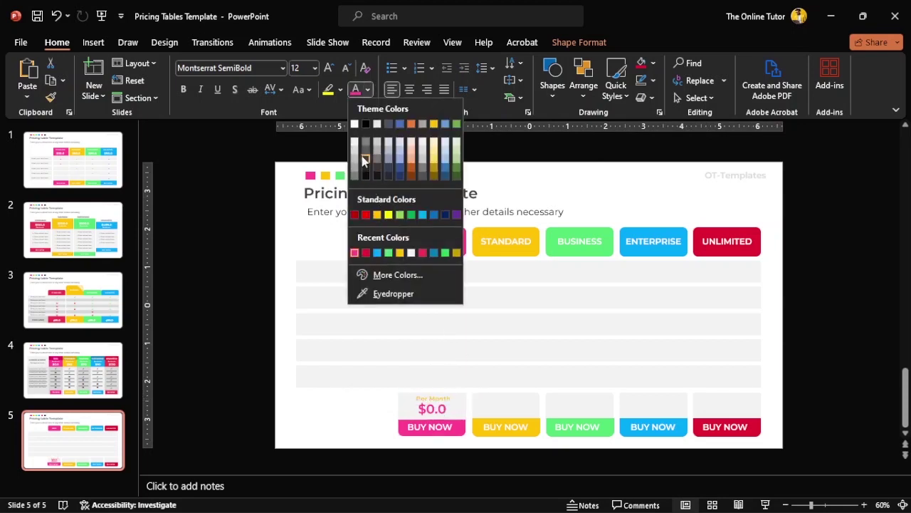
click(367, 169)
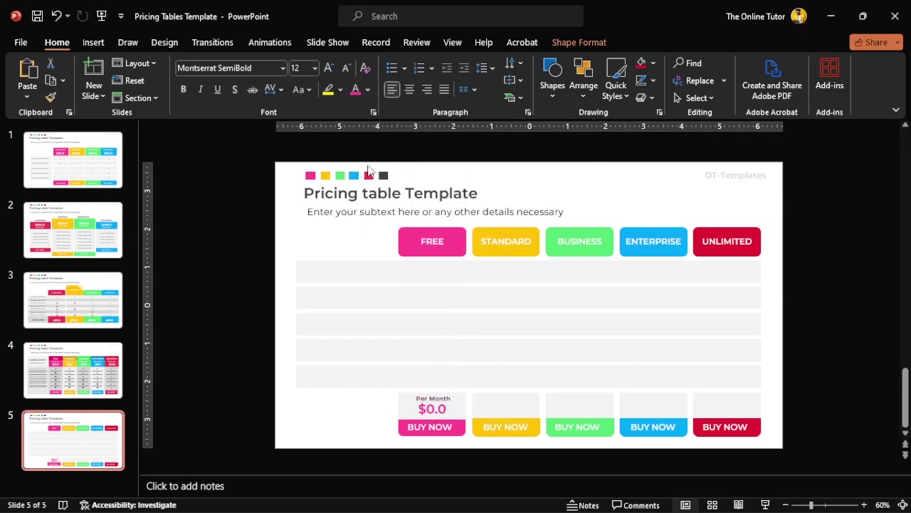
click(443, 412)
drag(446, 419, 445, 420)
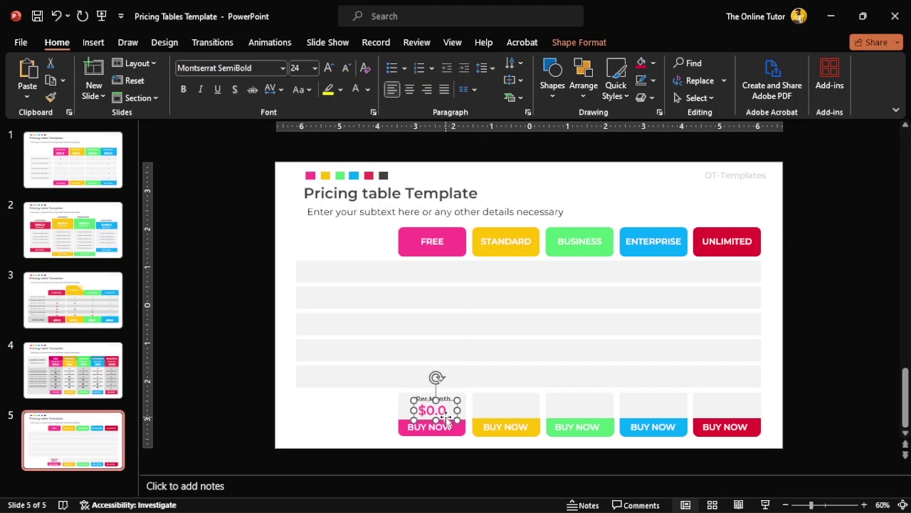
click(447, 402)
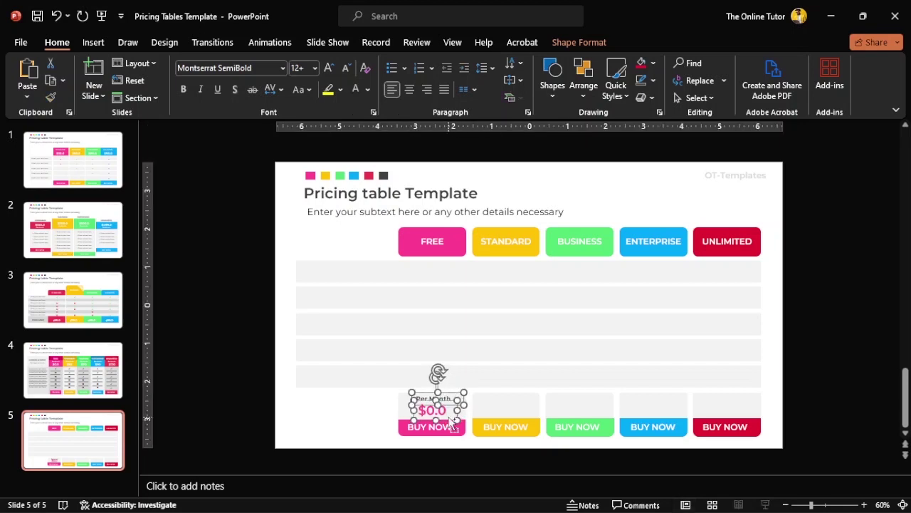
drag(452, 422, 521, 422)
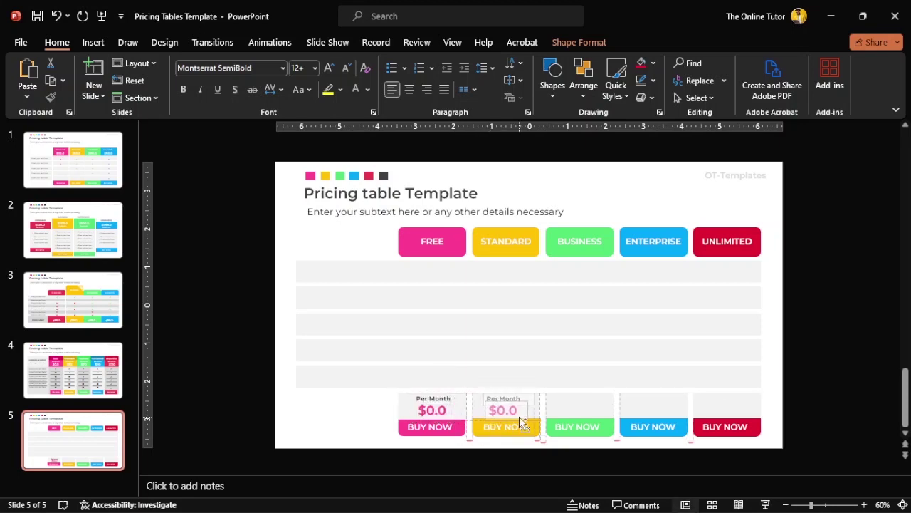
Turn the STANDARD copy into a yellow $60 price centred in its column
click(517, 411)
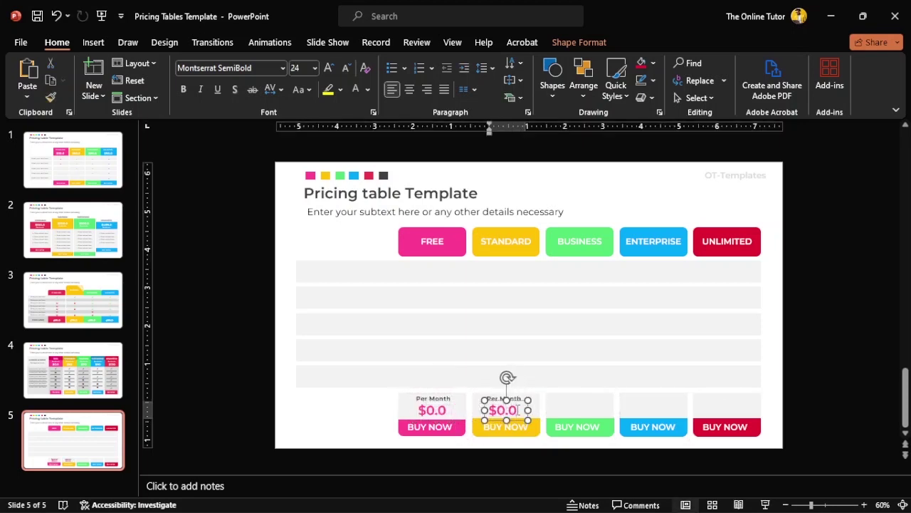
key(BackSpace)
key(BackSpace)
text(6)
click(518, 420)
click(369, 89)
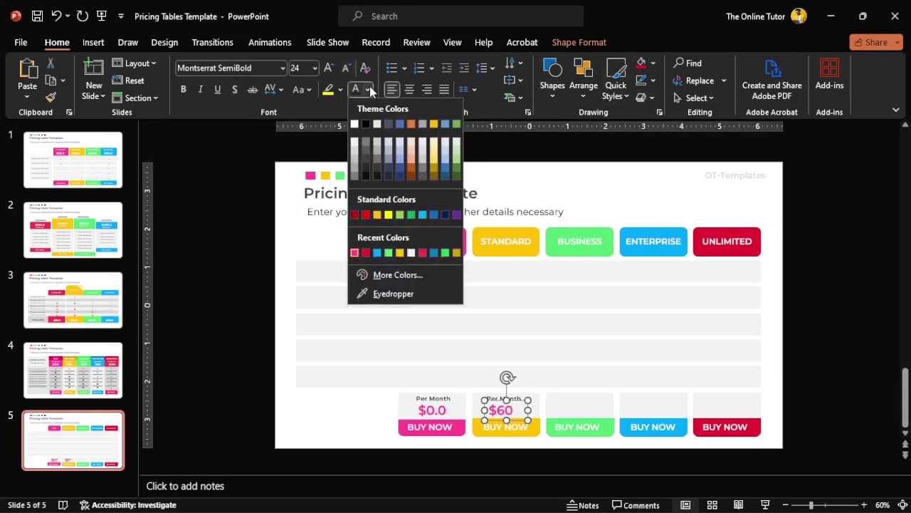
click(400, 252)
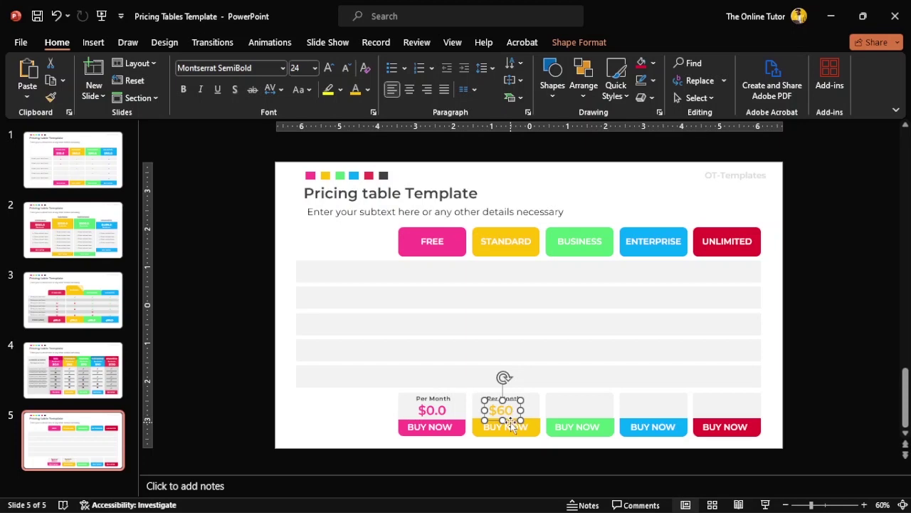
drag(509, 421, 731, 410)
Copy the price block to BUSINESS, ENTERPRISE and UNLIMITED and adjust their Per Month label widths
shift+click(498, 398)
click(579, 410)
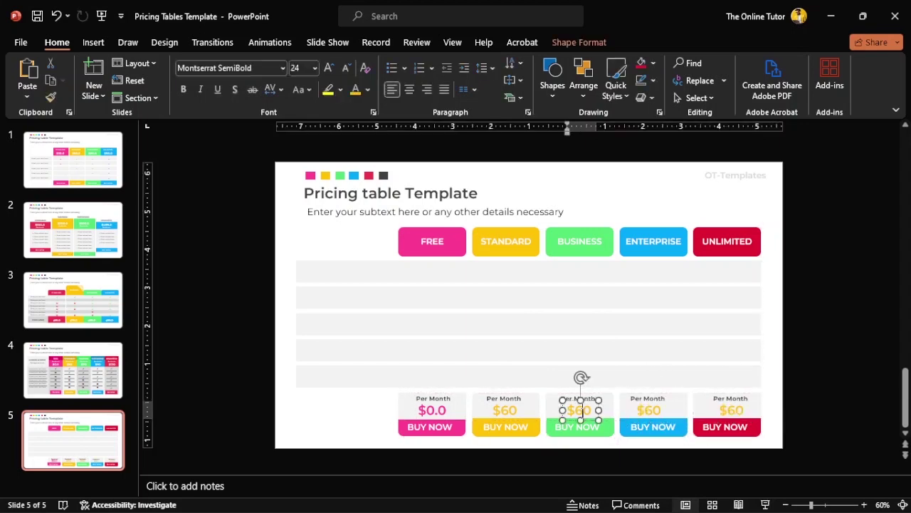
click(650, 411)
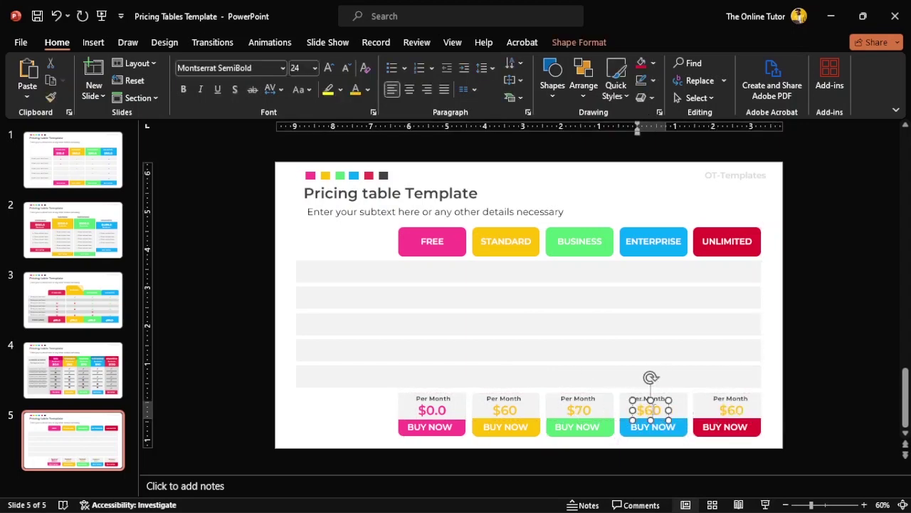
text(8)
click(744, 410)
text($99)
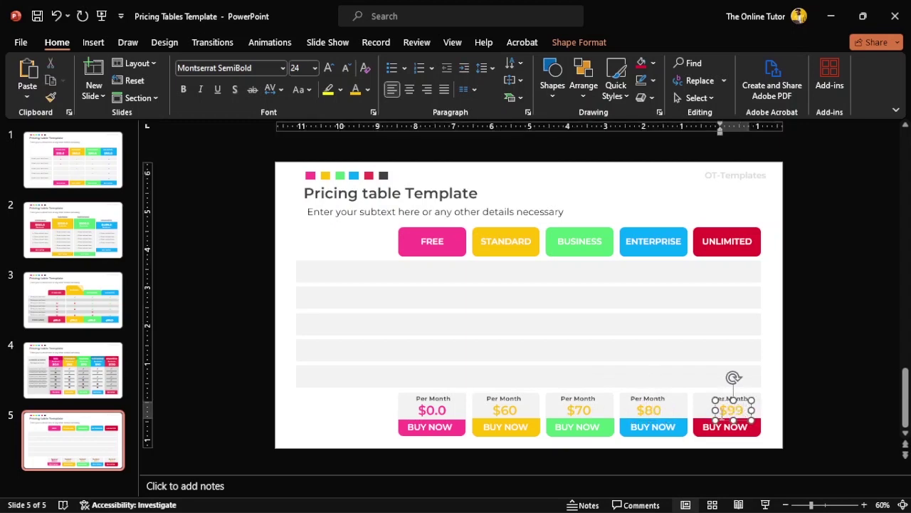
click(673, 401)
drag(677, 403, 675, 403)
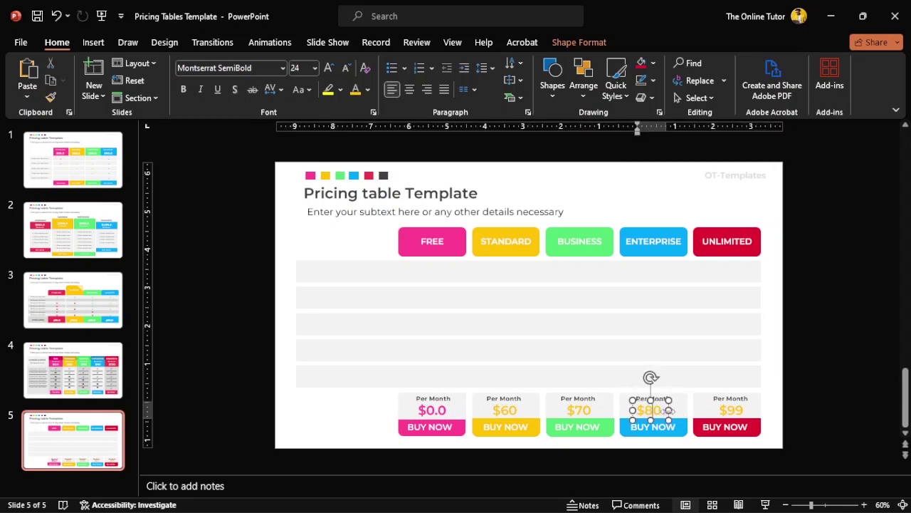
click(723, 419)
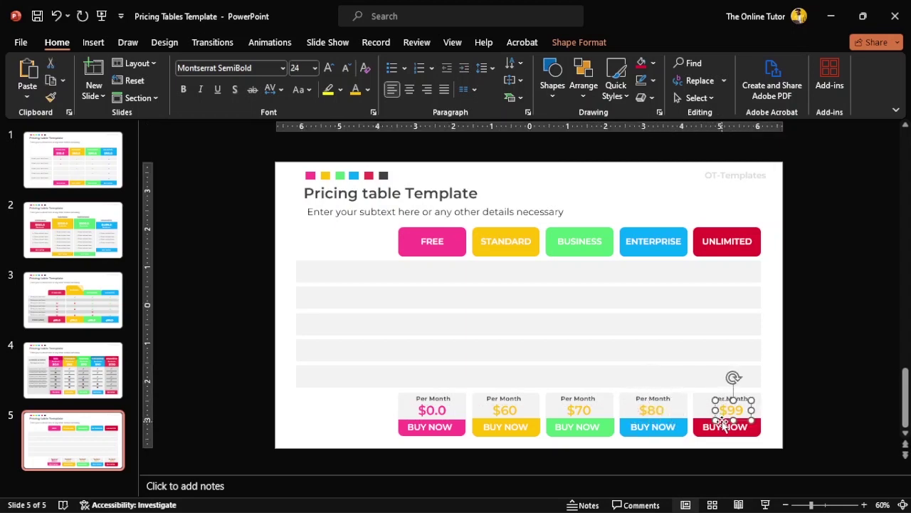
click(719, 402)
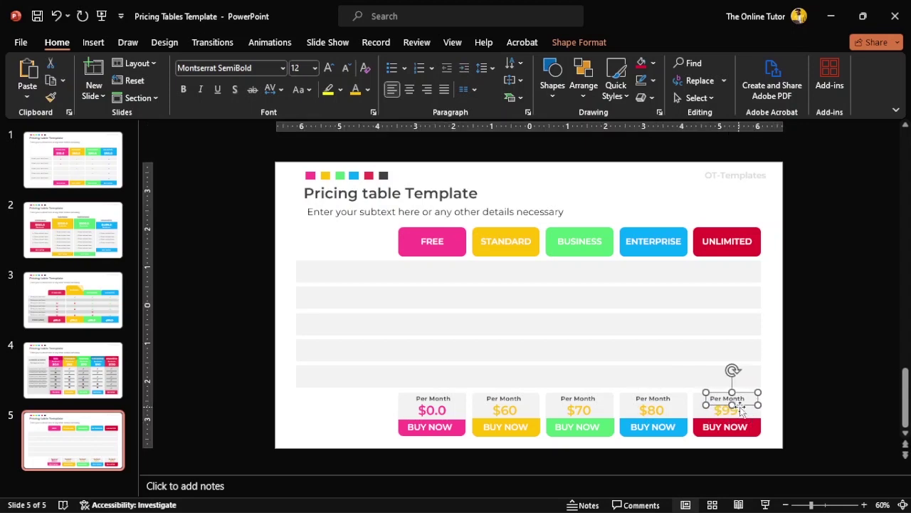
drag(761, 404, 751, 404)
click(594, 396)
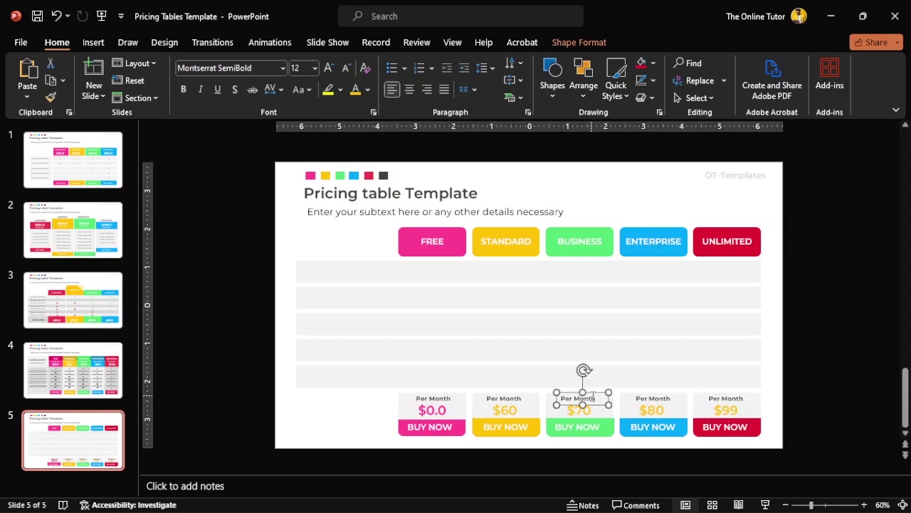
drag(607, 405, 599, 405)
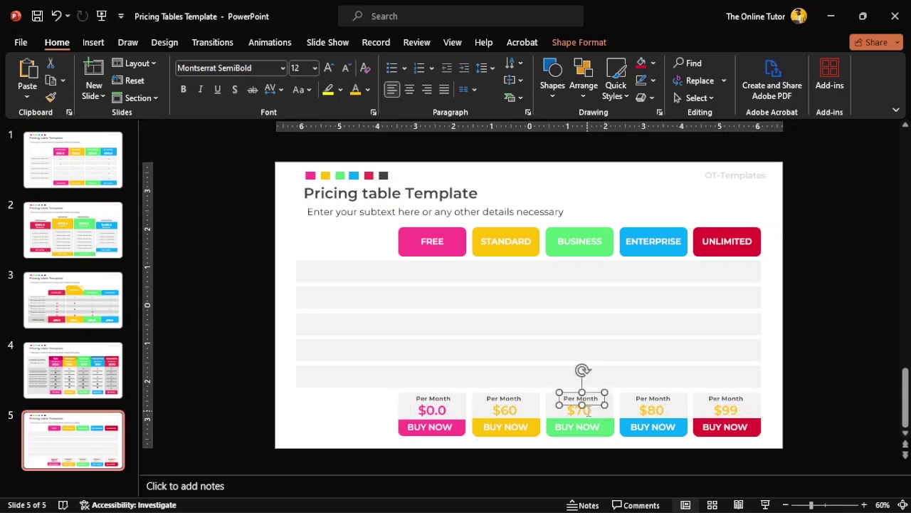
Colour the $70 price green, $80 blue and $99 red
click(588, 417)
click(368, 89)
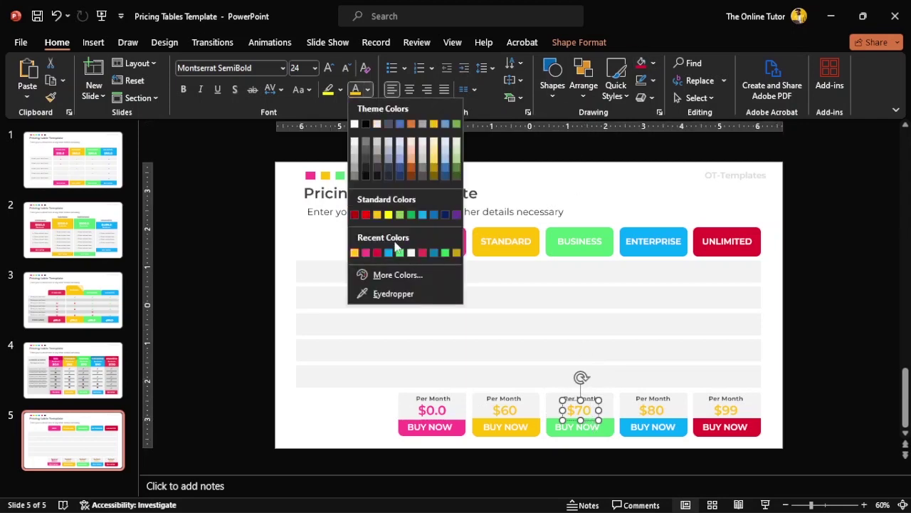
click(399, 249)
click(652, 411)
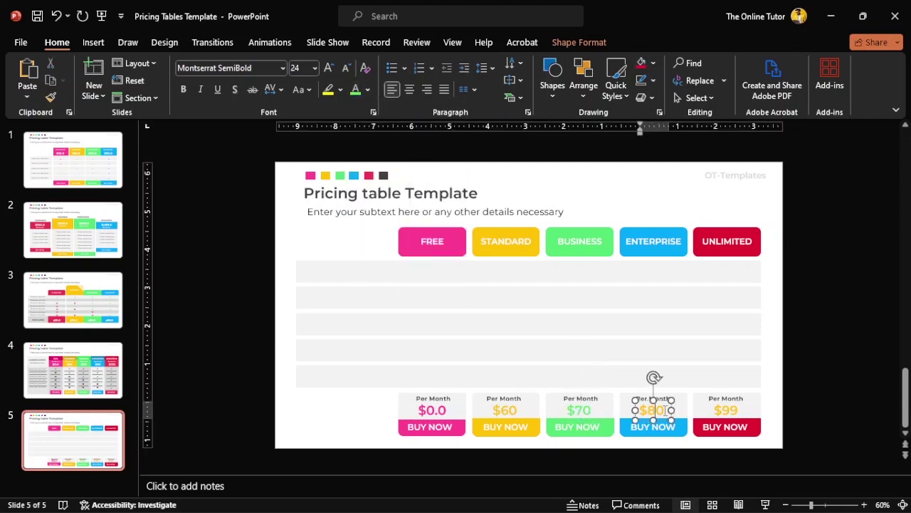
click(366, 91)
click(400, 255)
click(725, 411)
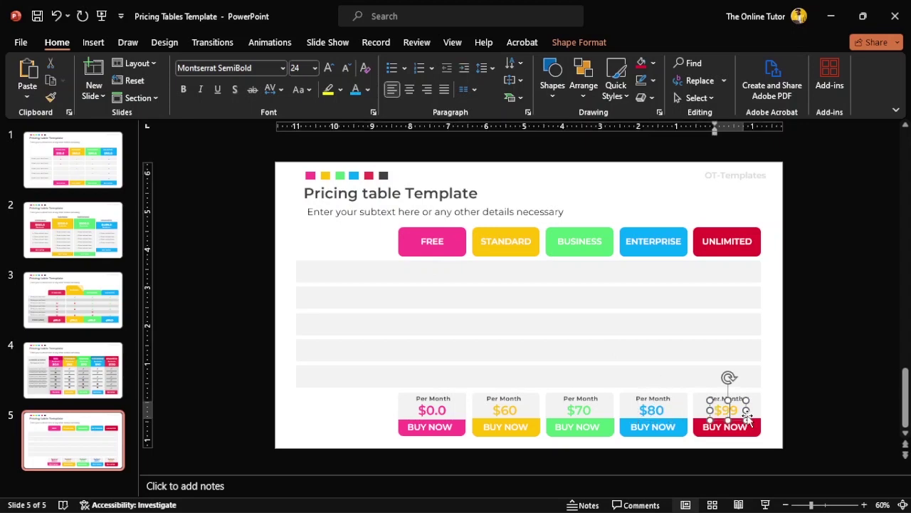
click(367, 89)
click(400, 253)
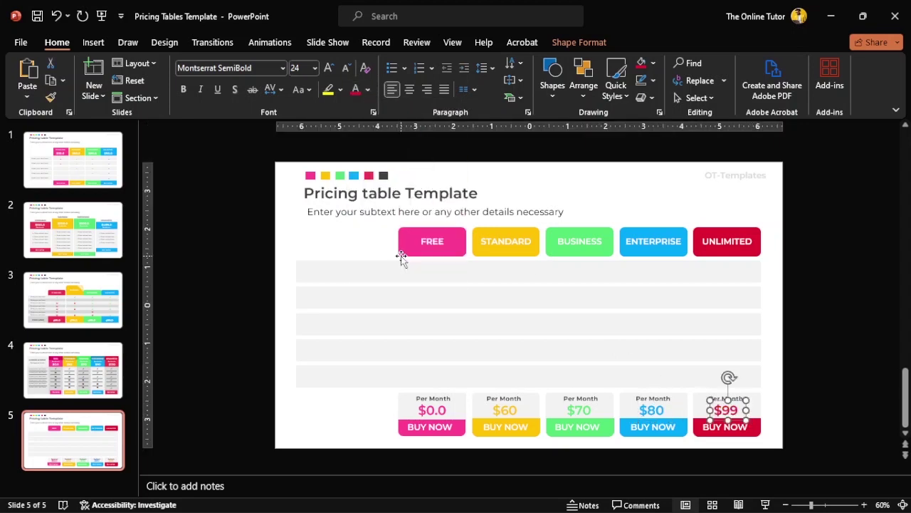
click(363, 435)
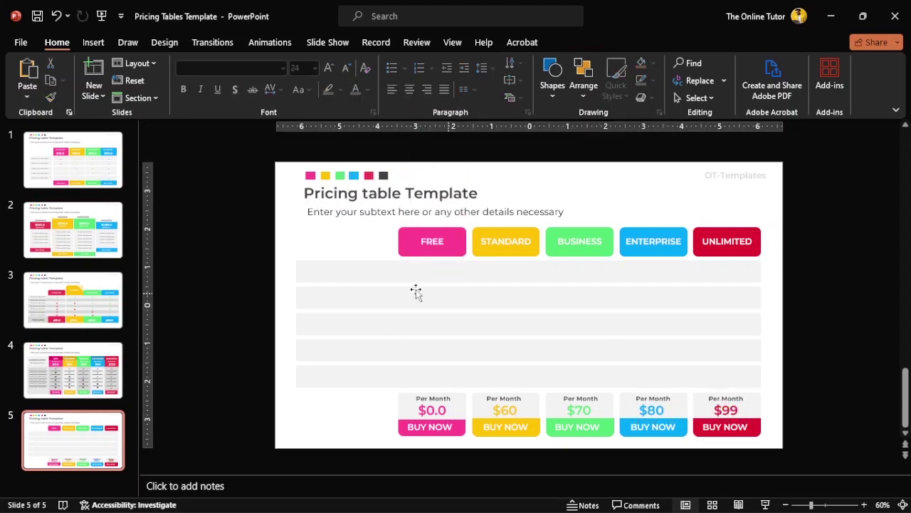
Draw a small dark grey oval in the first FREE row
click(93, 42)
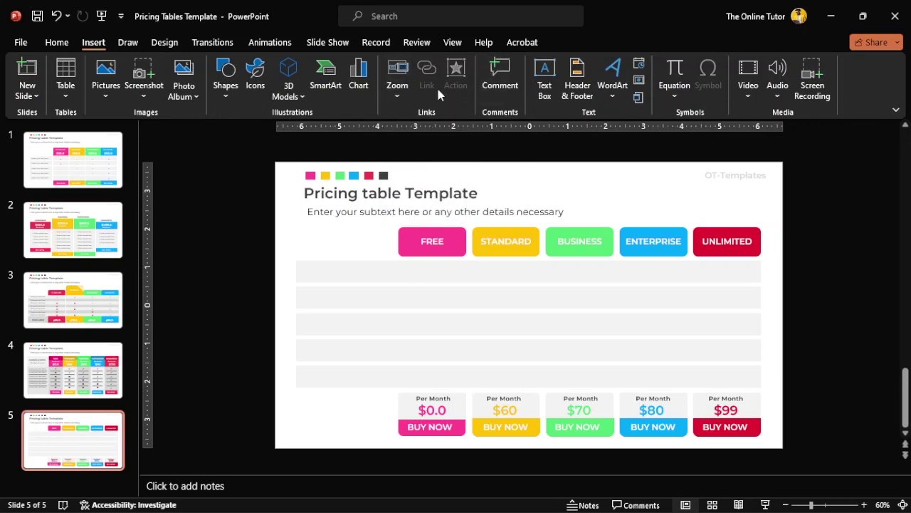
click(226, 74)
click(286, 133)
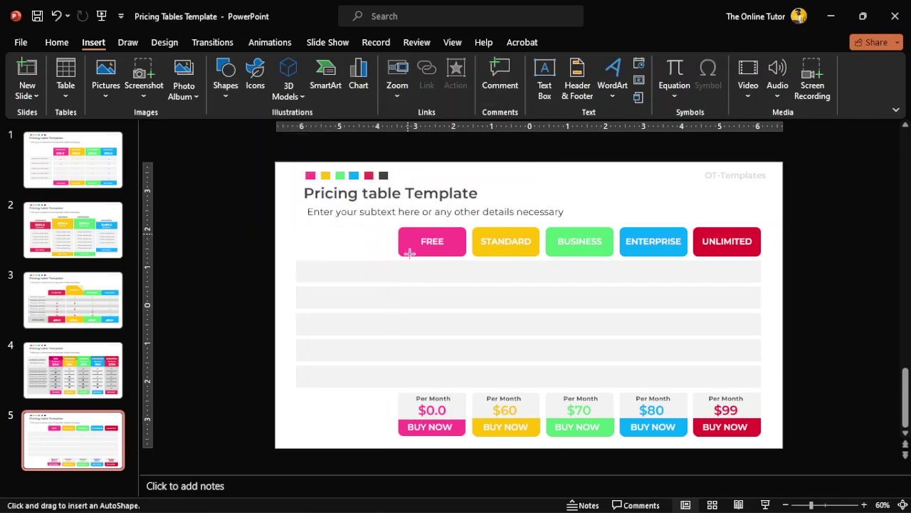
drag(425, 269, 433, 283)
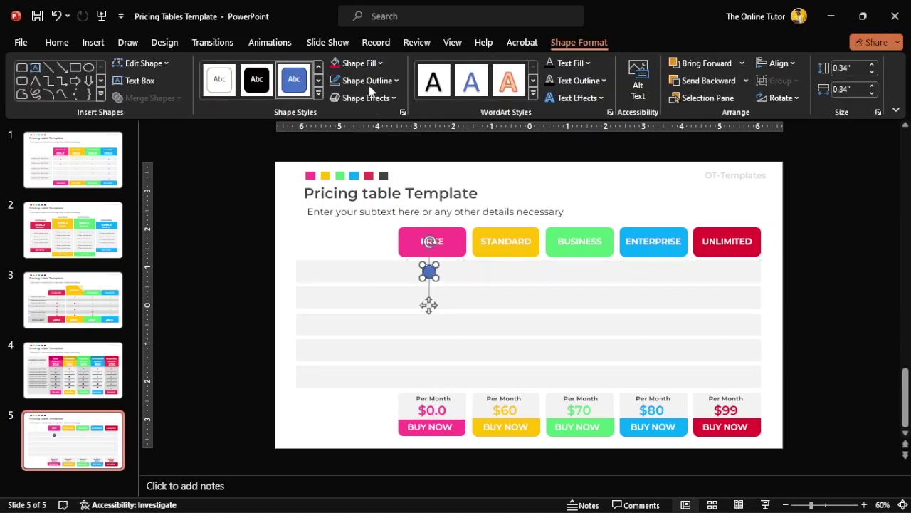
click(378, 63)
click(347, 128)
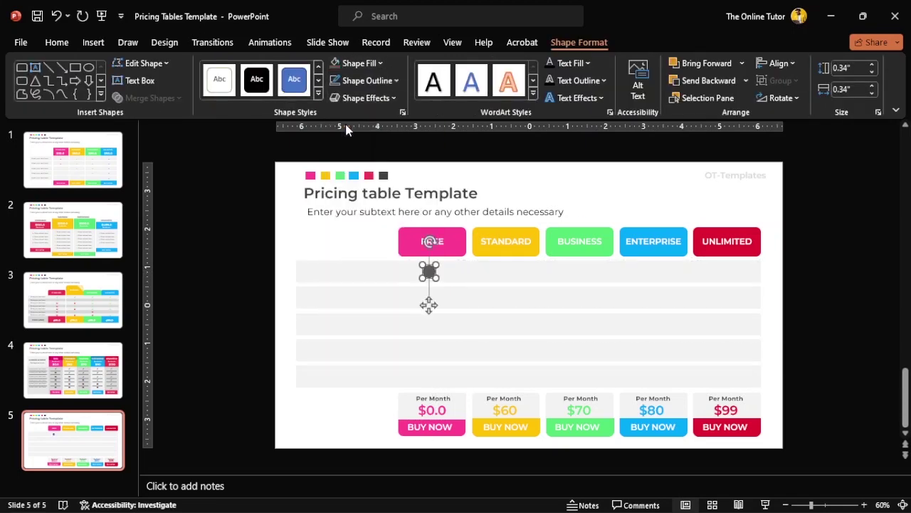
Type 'Aa' in the circle and set its font to Webdings to make a checkmark
click(429, 271)
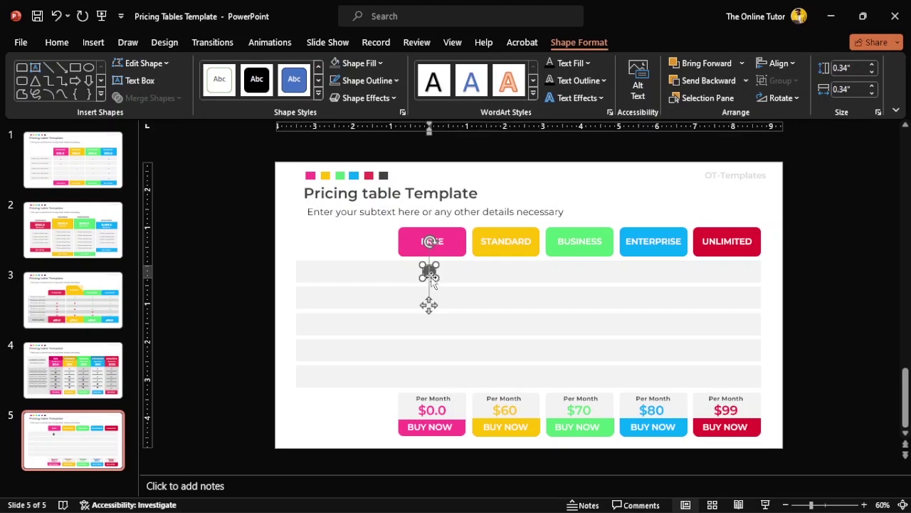
text(A)
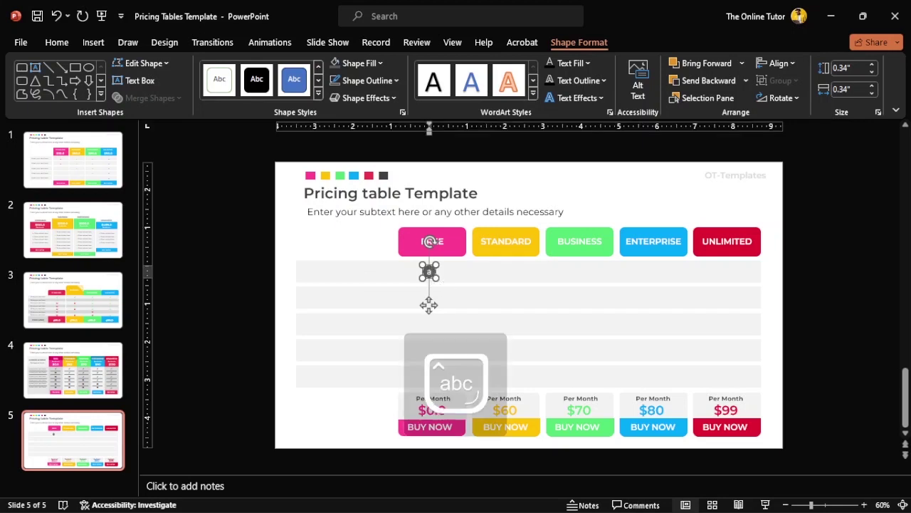
text(a)
click(57, 43)
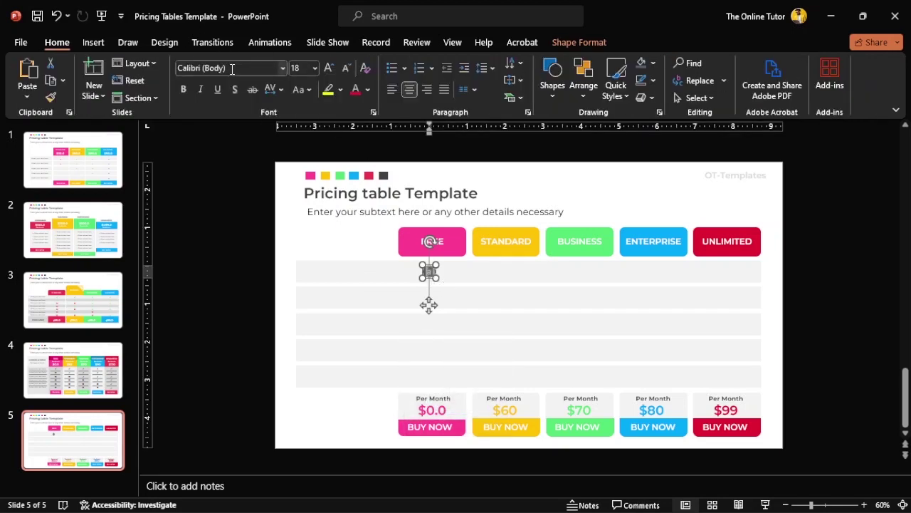
click(214, 68)
text(Webdings)
key(Return)
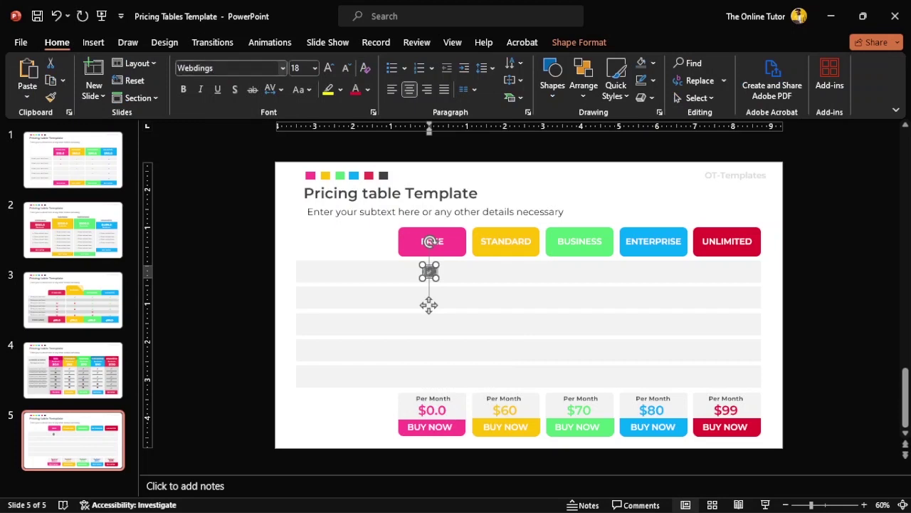
Ctrl-drag copies of the checkmark into the STANDARD and BUSINESS columns
click(162, 232)
click(430, 273)
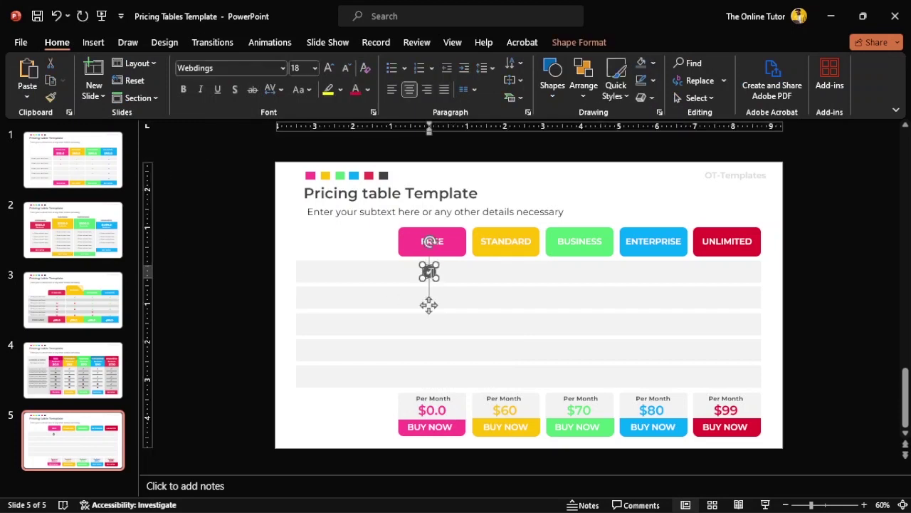
mouse_move(430, 281)
mouse_down()
mouse_move(509, 296)
mouse_move(510, 286)
mouse_up()
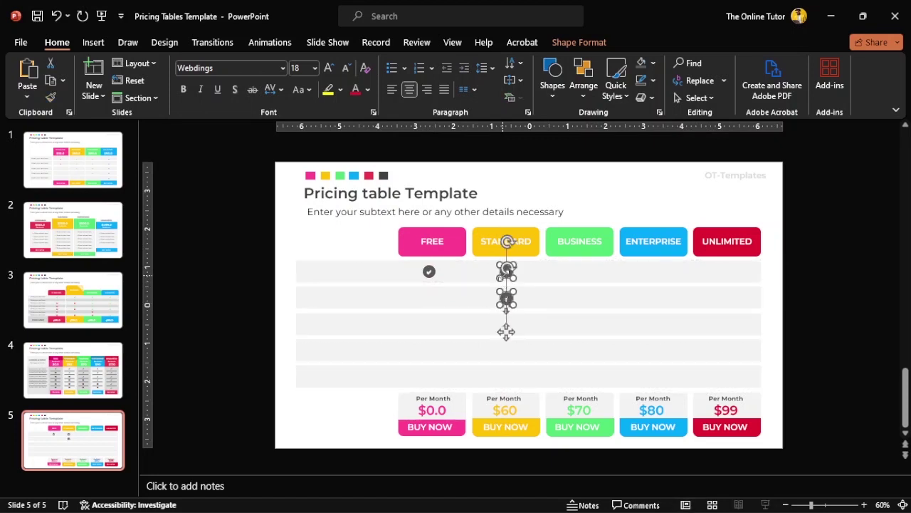
mouse_move(511, 292)
mouse_down()
mouse_move(577, 292)
mouse_move(578, 341)
mouse_up()
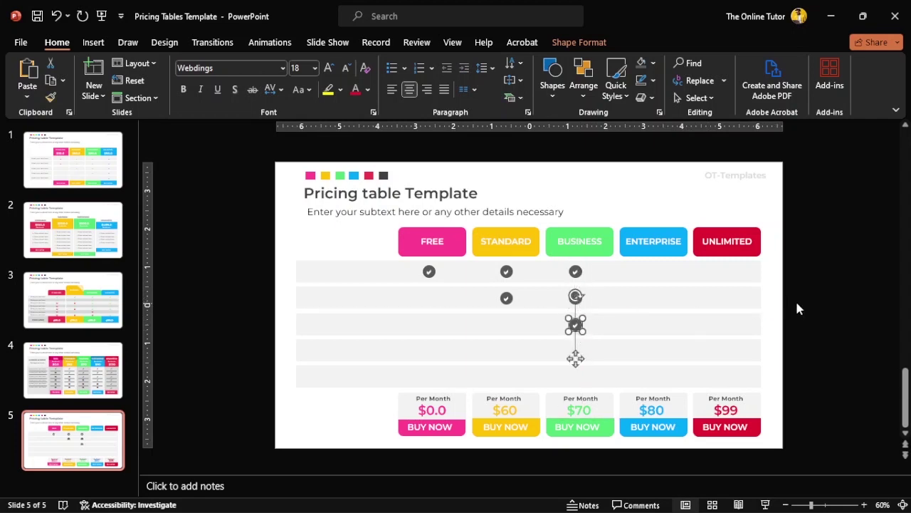
Copy checkmarks down the BUSINESS column so it holds three checks
click(797, 308)
click(575, 325)
shift+click(563, 326)
shift+click(575, 271)
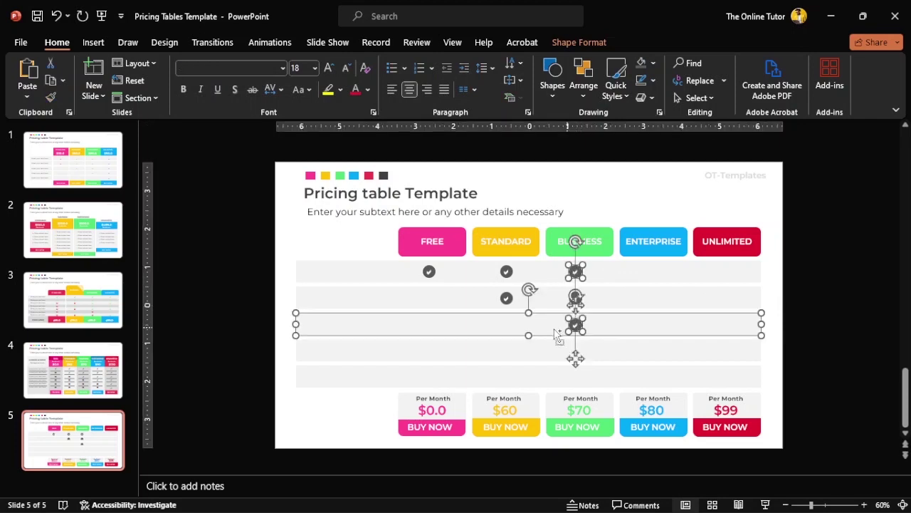
shift+click(557, 332)
shift+click(575, 325)
shift+click(506, 271)
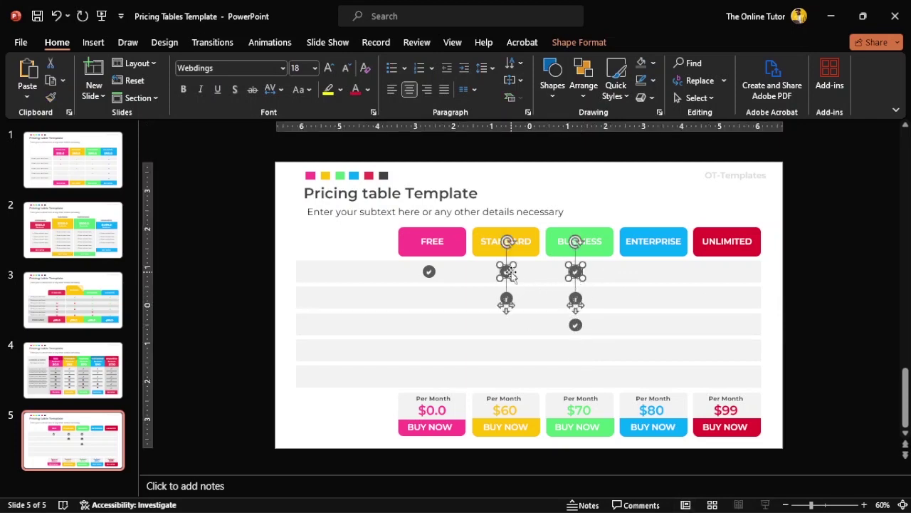
shift+click(506, 298)
click(509, 283)
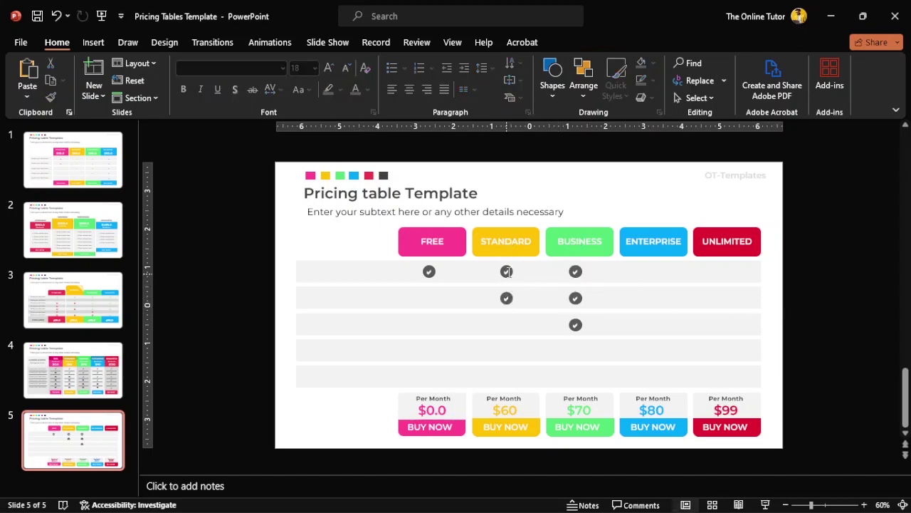
click(576, 271)
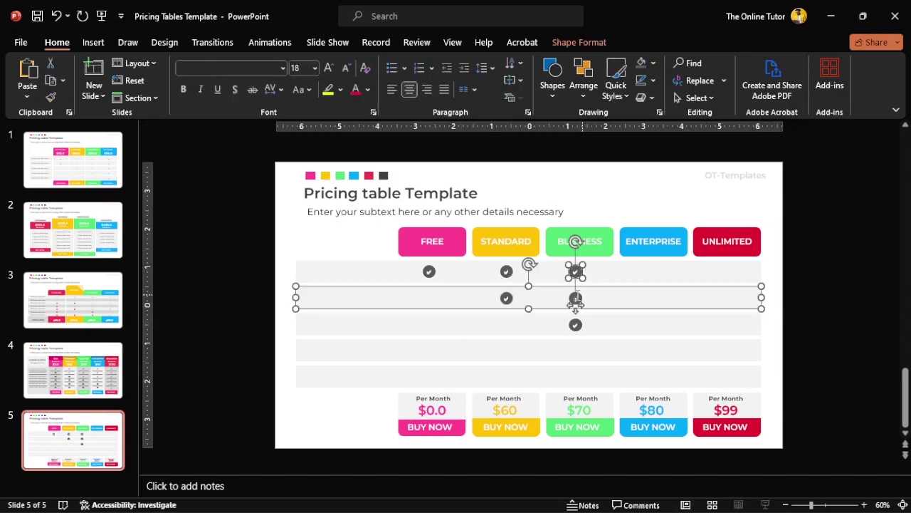
drag(580, 297, 580, 324)
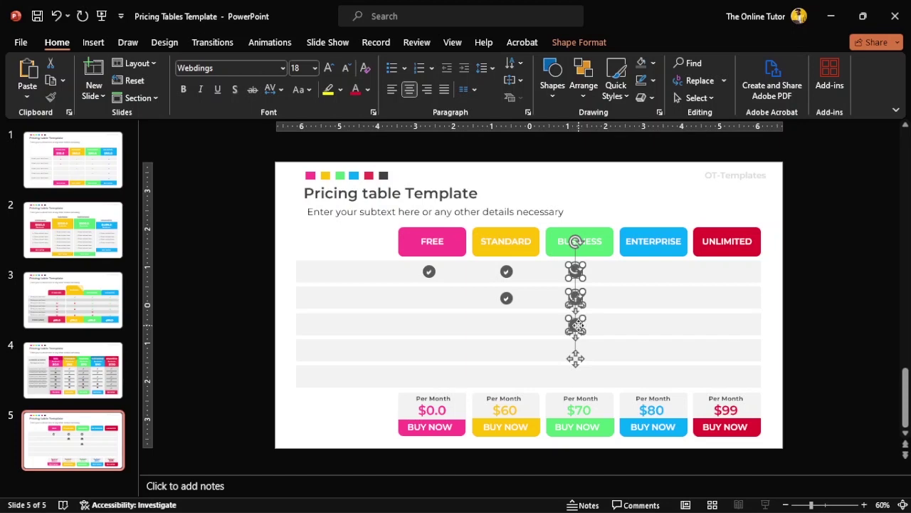
Copy checks into ENTERPRISE, extend it to four rows, then copy them into UNLIMITED
drag(594, 292, 659, 291)
click(813, 298)
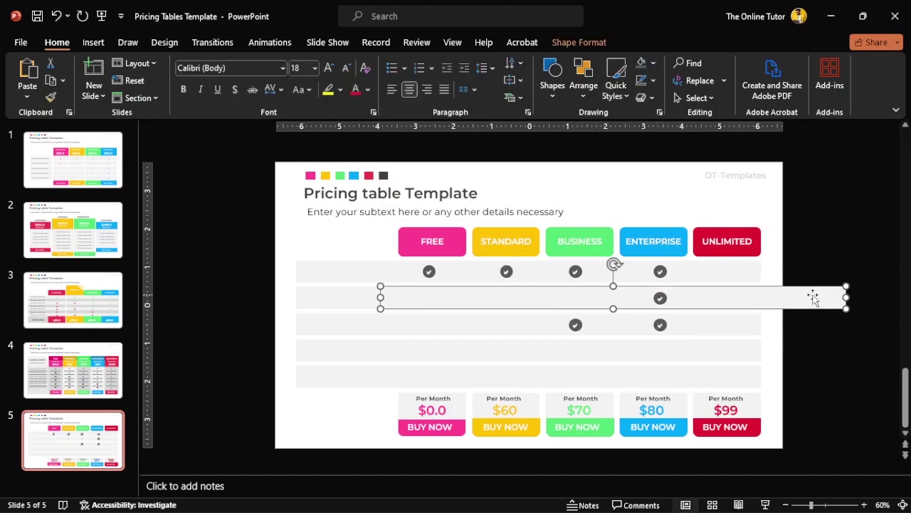
click(813, 297)
drag(660, 325, 662, 369)
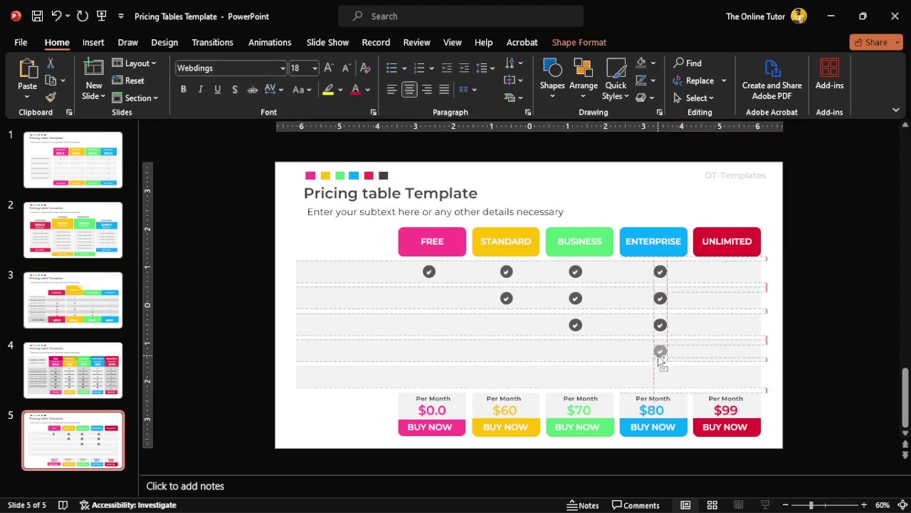
shift+click(658, 305)
shift+click(638, 302)
shift+click(660, 271)
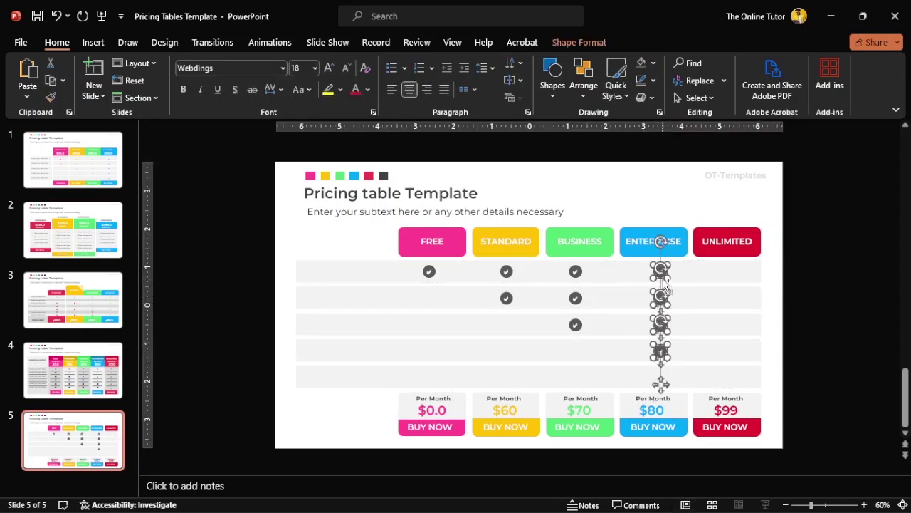
ctrl+drag(665, 287, 727, 281)
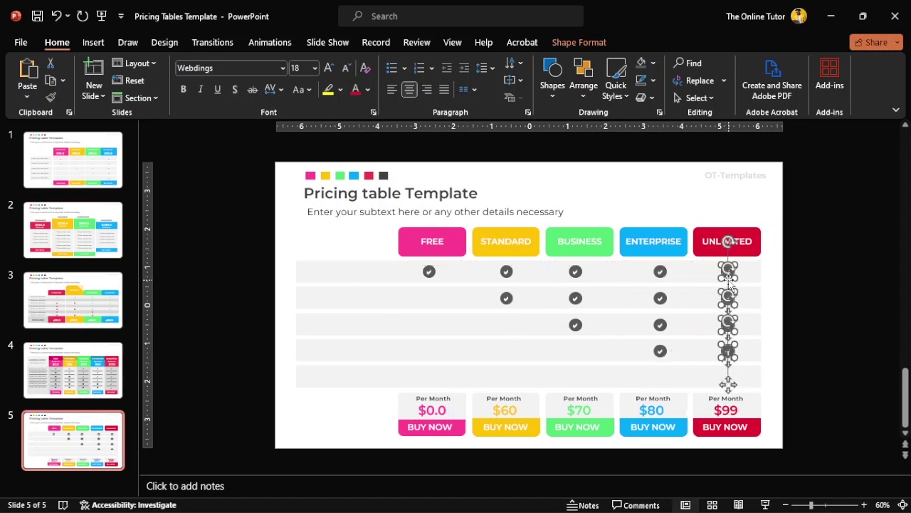
Add a fifth UNLIMITED checkmark and select all the UNLIMITED checks
click(769, 244)
drag(766, 310, 293, 365)
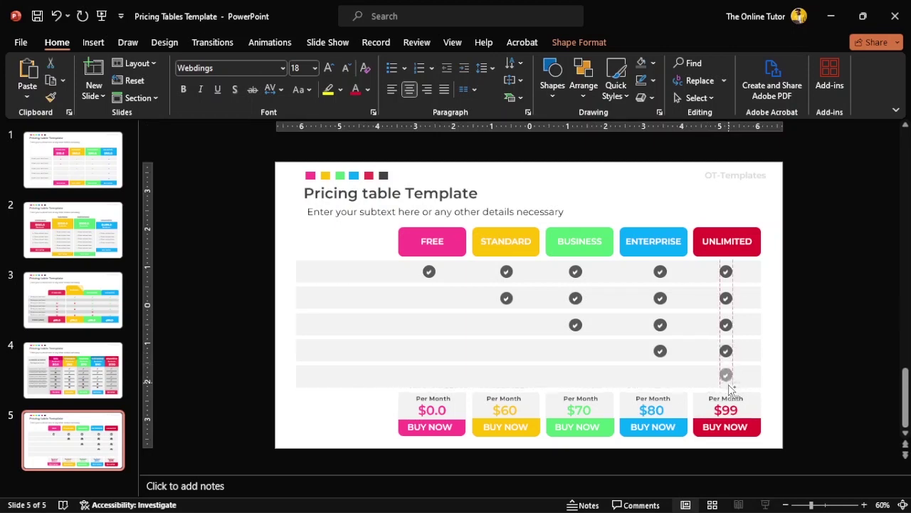
ctrl+drag(730, 366, 725, 388)
shift+click(726, 298)
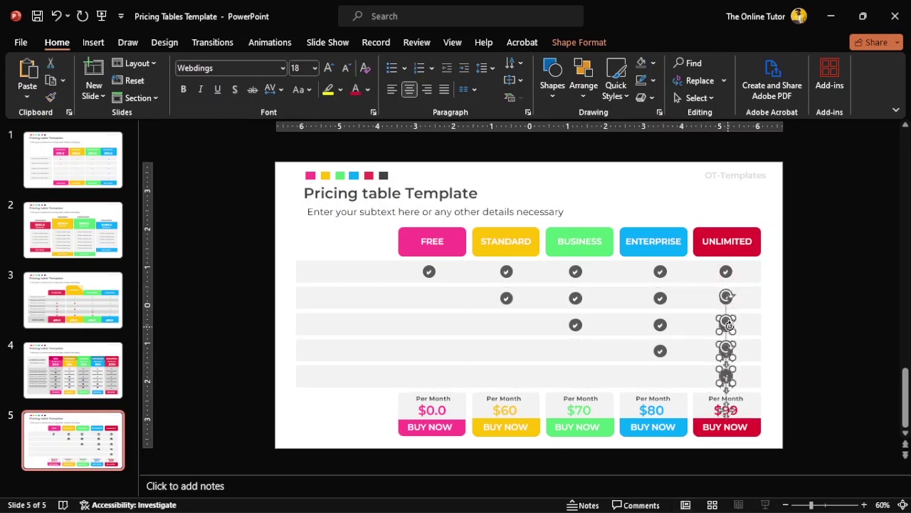
shift+click(726, 272)
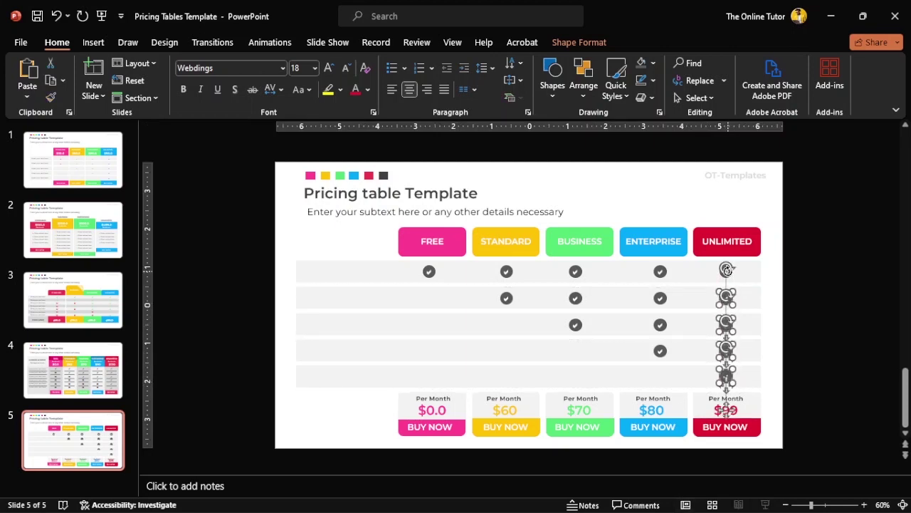
Fill the UNLIMITED checkmarks red
click(368, 90)
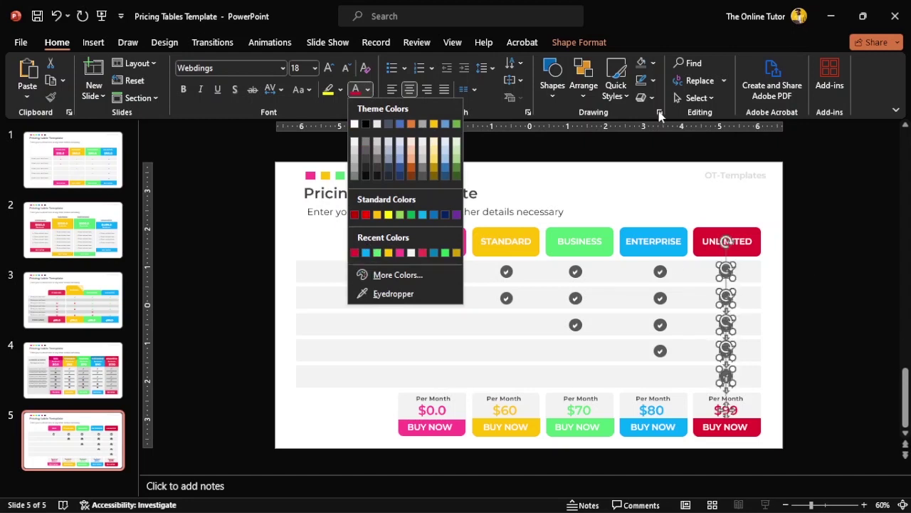
click(654, 62)
click(654, 62)
click(639, 226)
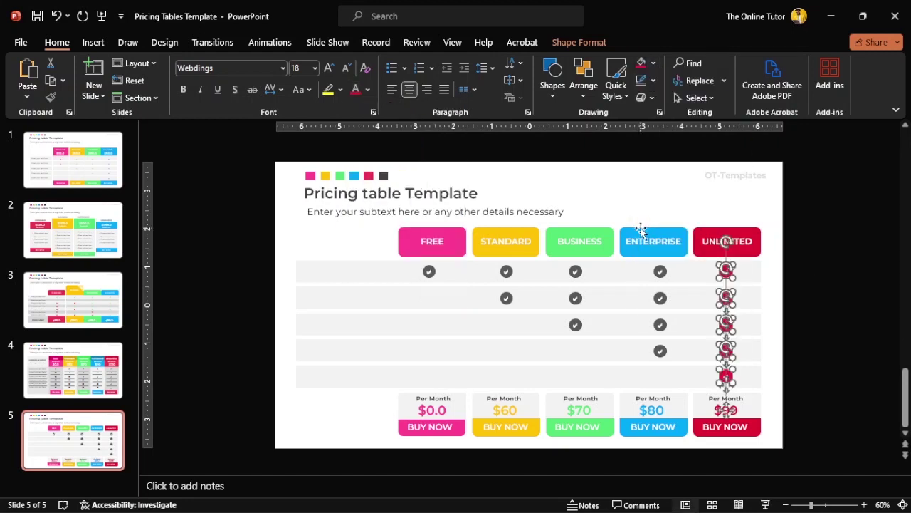
Align the four ENTERPRISE checkmarks and fill them blue
click(660, 271)
click(659, 298)
shift+click(661, 325)
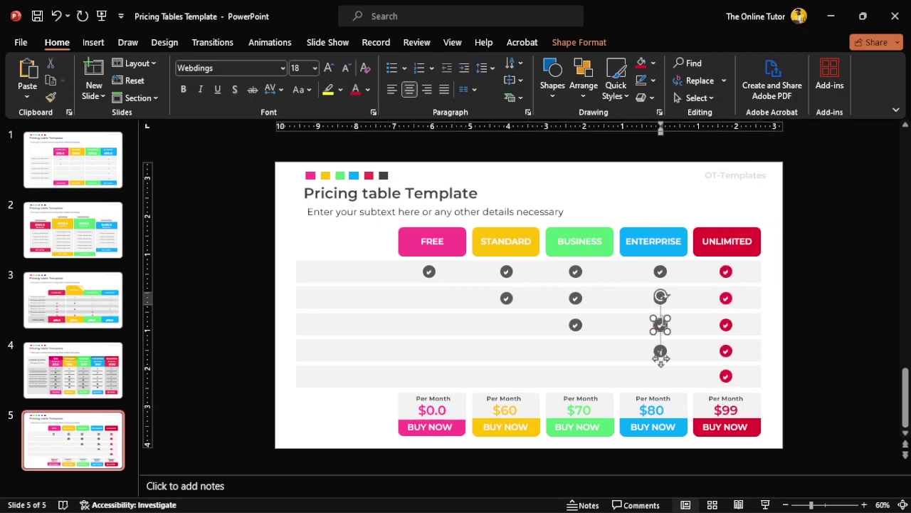
shift+click(660, 350)
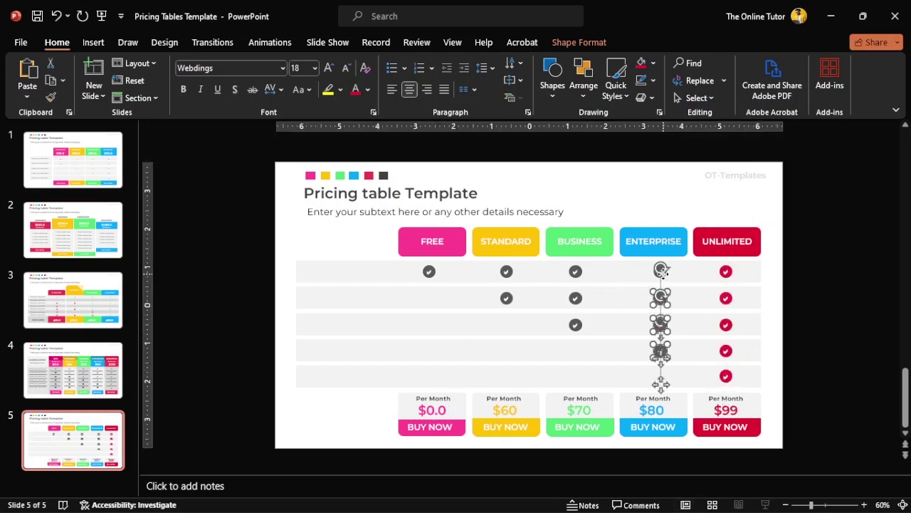
drag(663, 271, 653, 271)
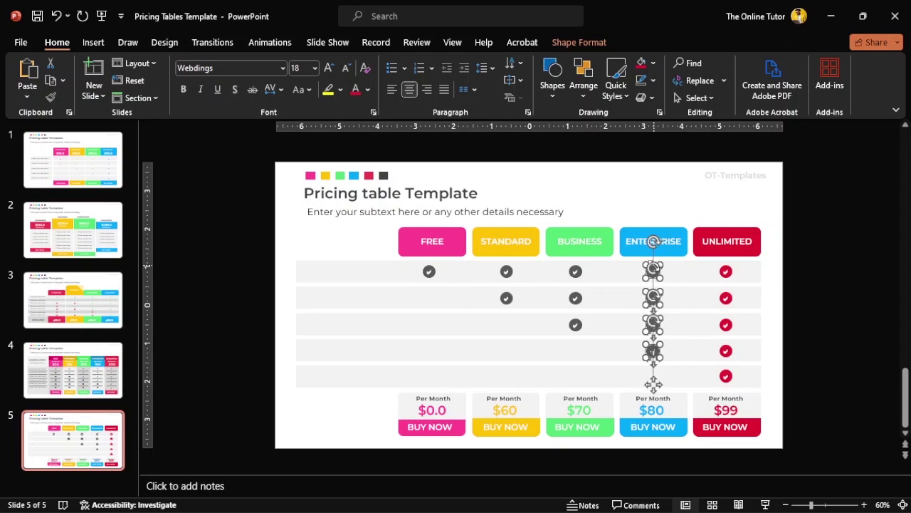
click(652, 63)
click(650, 225)
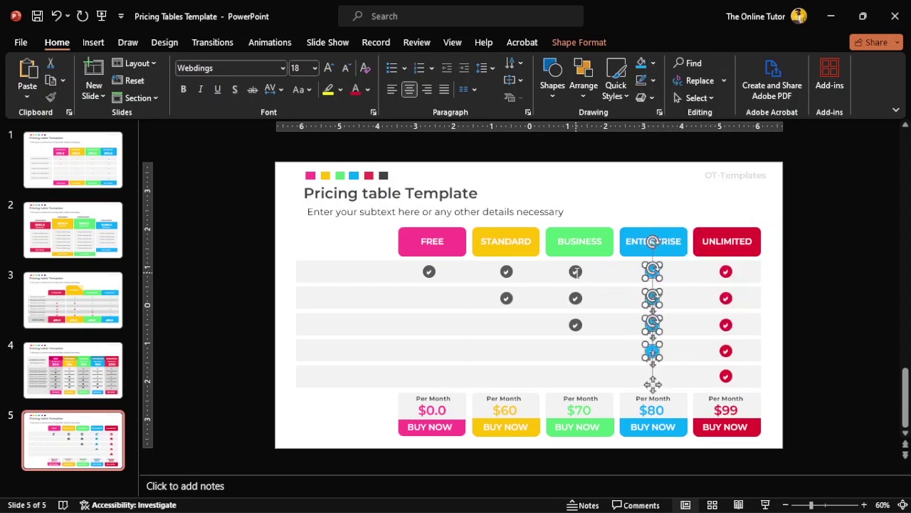
Recolour the three BUSINESS check marks green
click(575, 271)
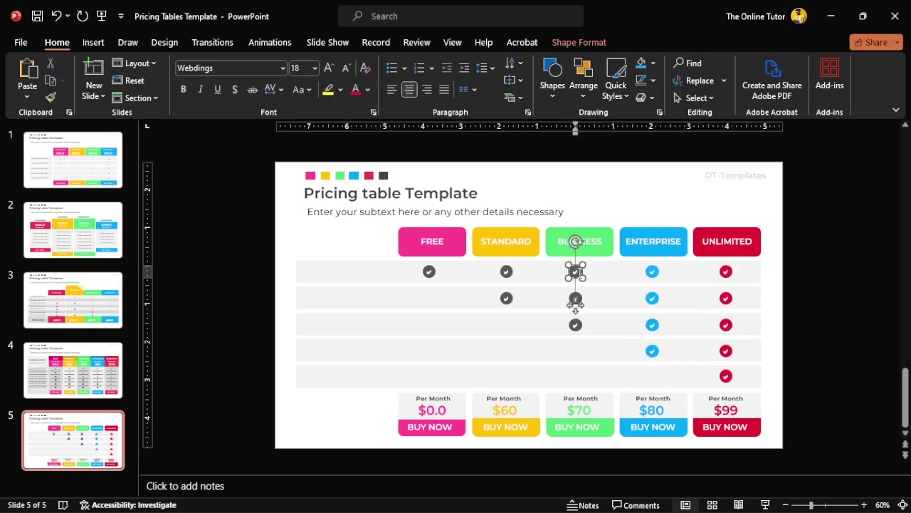
shift+click(575, 299)
shift+click(576, 326)
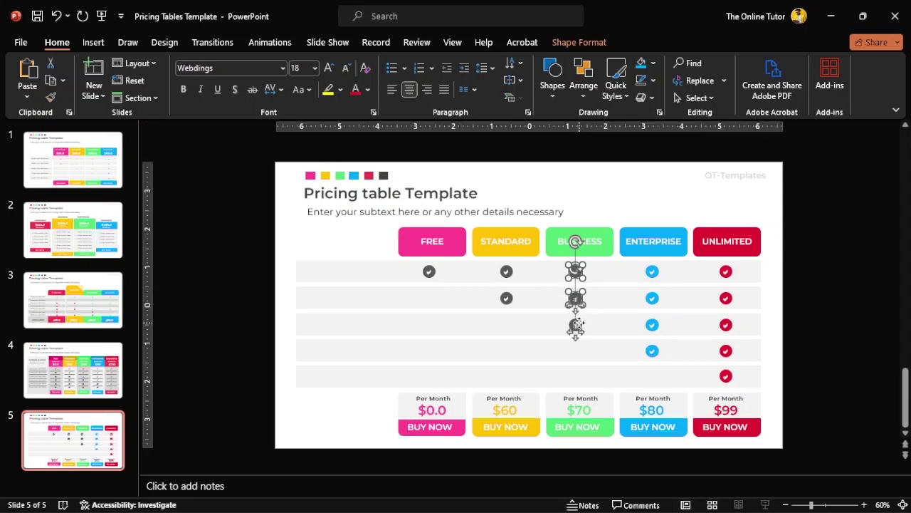
click(654, 63)
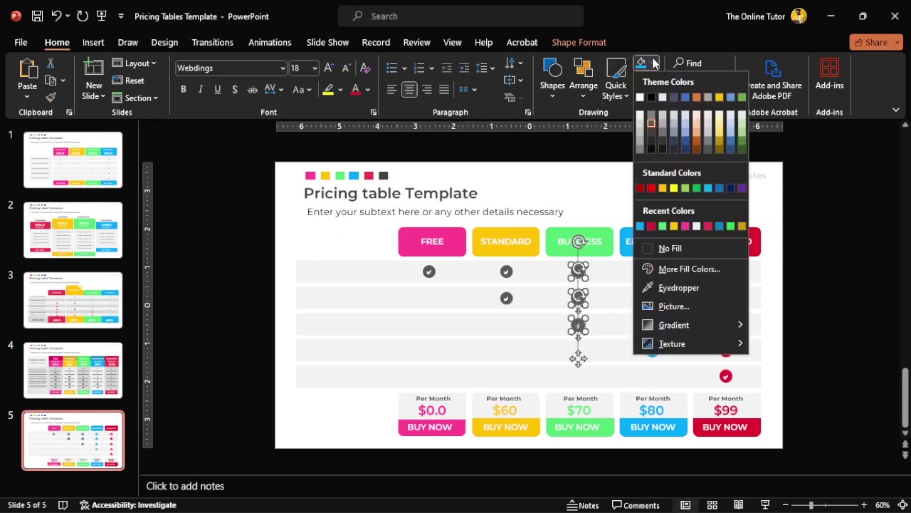
click(663, 226)
Recolour the STANDARD check marks yellow
click(506, 271)
shift+click(506, 300)
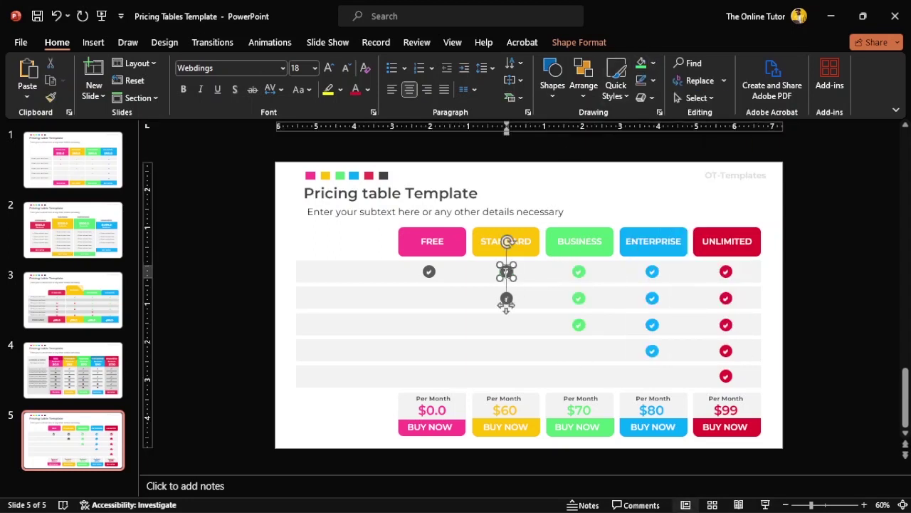
shift+click(506, 330)
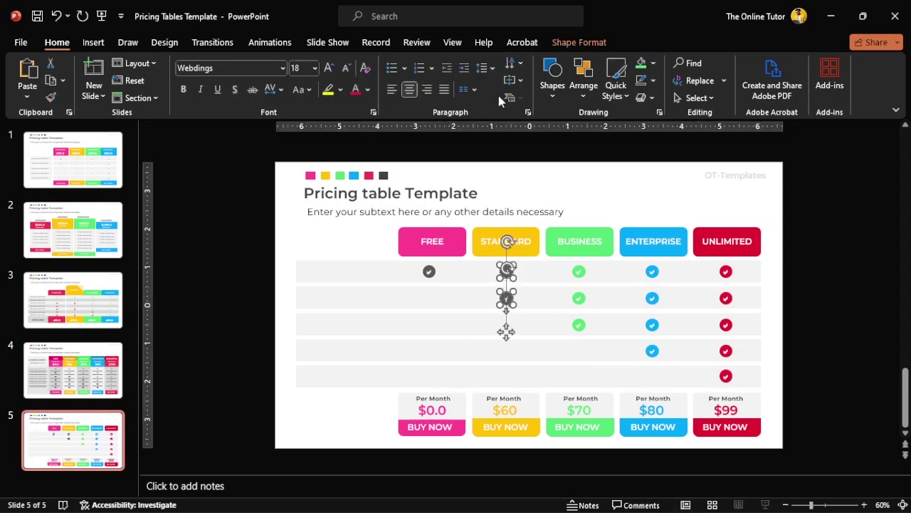
click(653, 63)
click(676, 226)
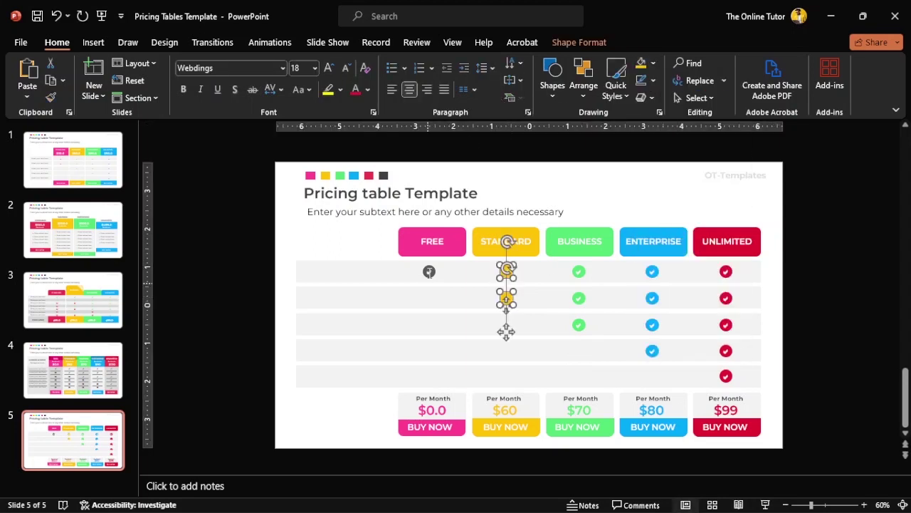
Recolour the FREE check mark pink
click(429, 271)
click(653, 64)
click(685, 225)
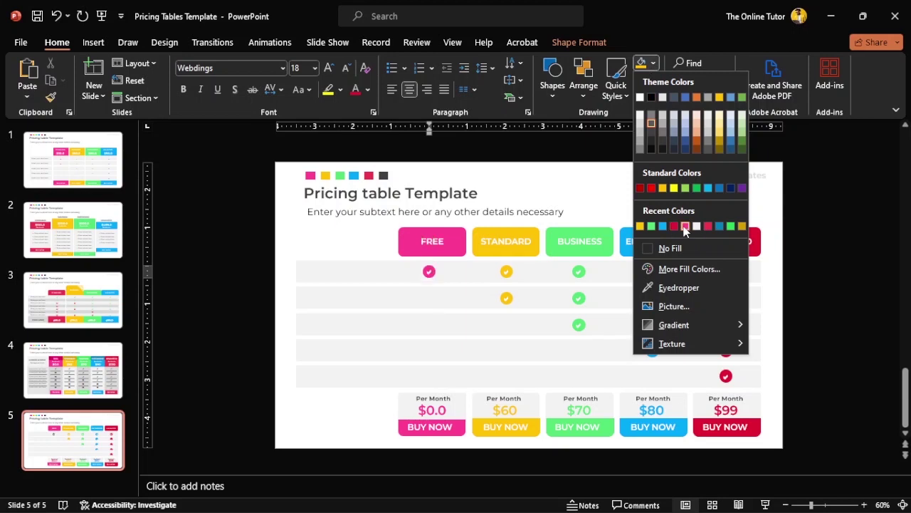
click(845, 239)
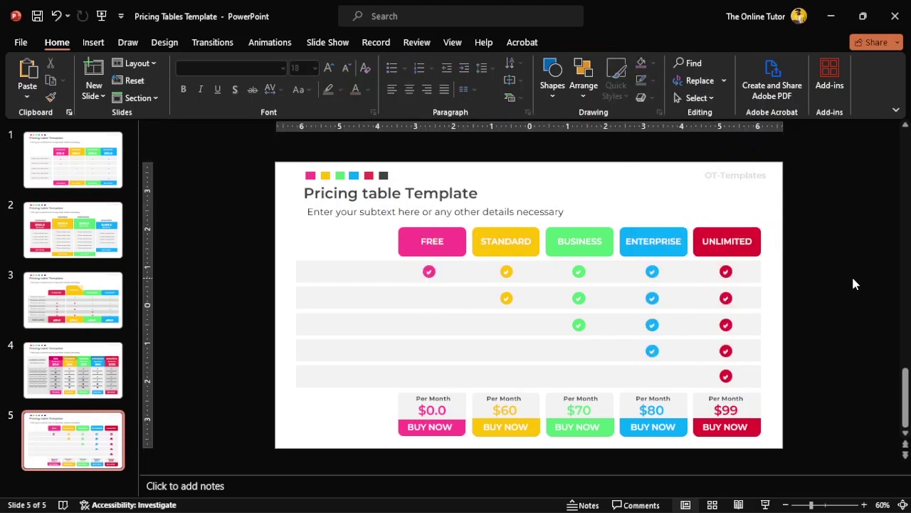
Copy the five 'Insert your text here' labels from slide 1 onto the pricing slide
click(93, 303)
click(71, 159)
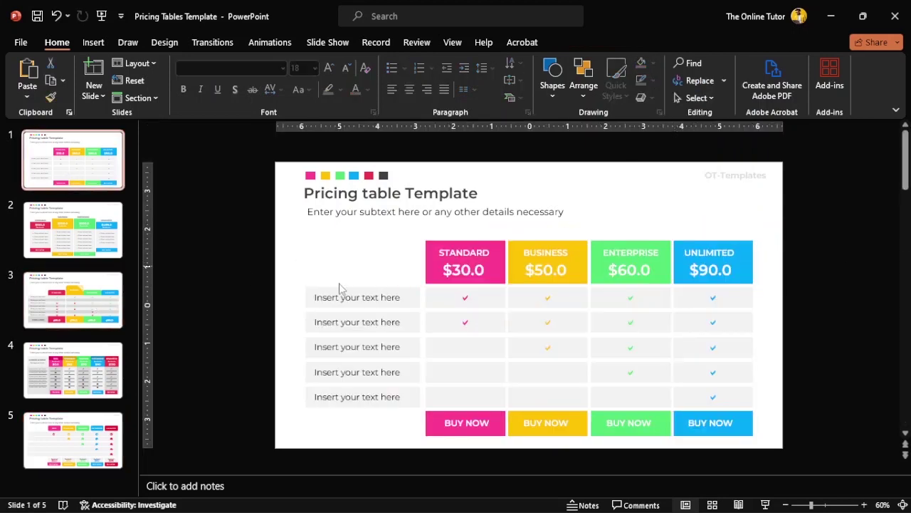
click(344, 296)
shift+click(345, 320)
shift+click(337, 346)
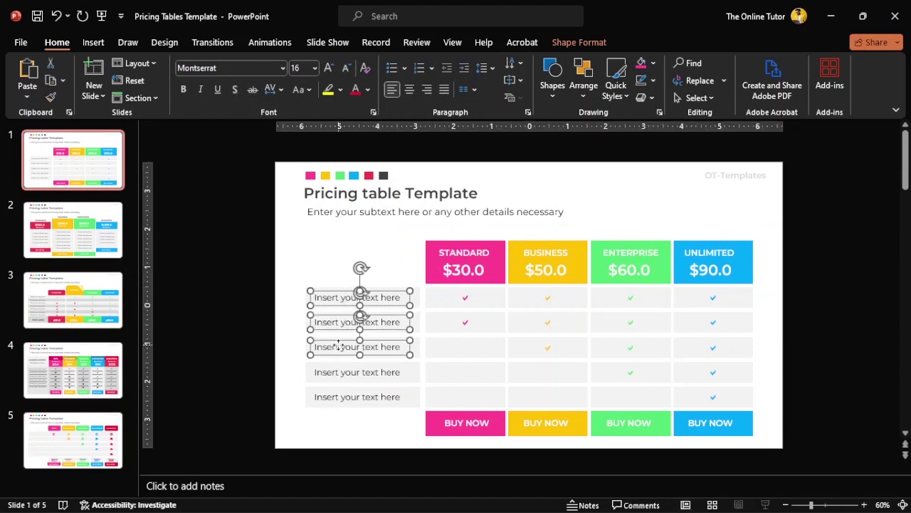
shift+click(340, 373)
shift+click(337, 396)
click(80, 441)
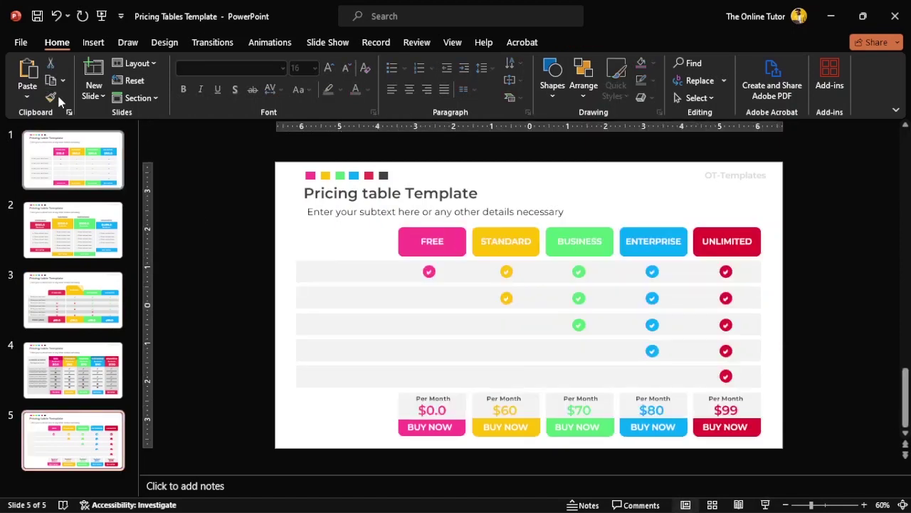
click(28, 75)
Nudge the pasted labels up and left toward the gray rows
key(Up)
key(Up)
key(Up)
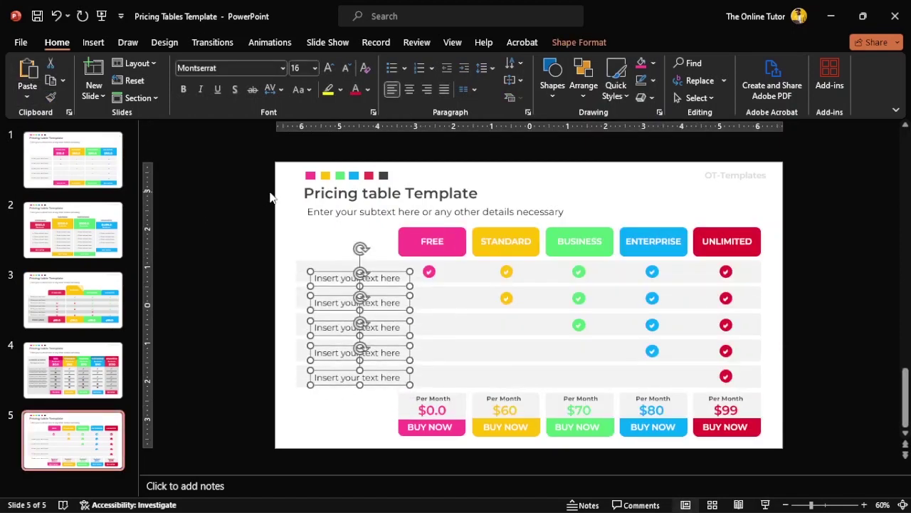
key(Up)
key(Up)
key(Up)
key(Up)
key(Up)
key(Left)
key(Left)
key(Left)
key(Left)
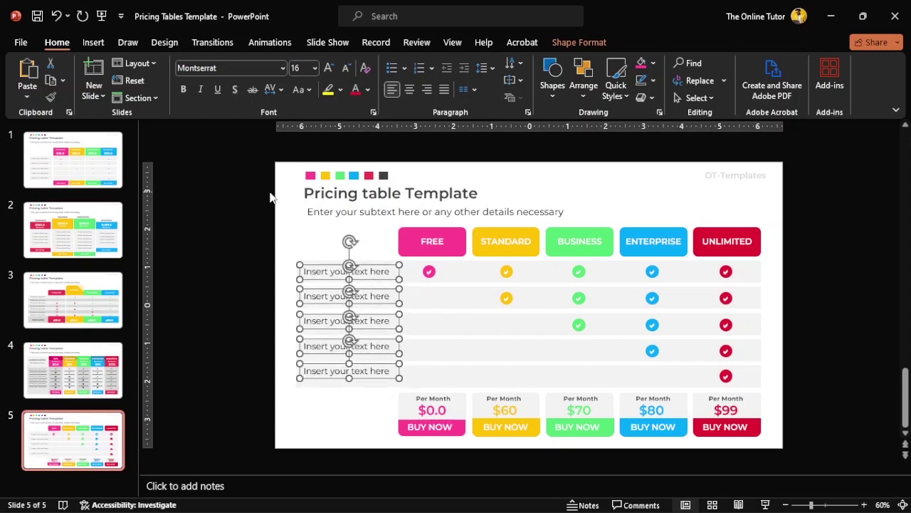
click(267, 250)
Fine-tune each label's vertical position so it sits in its own gray row
click(358, 373)
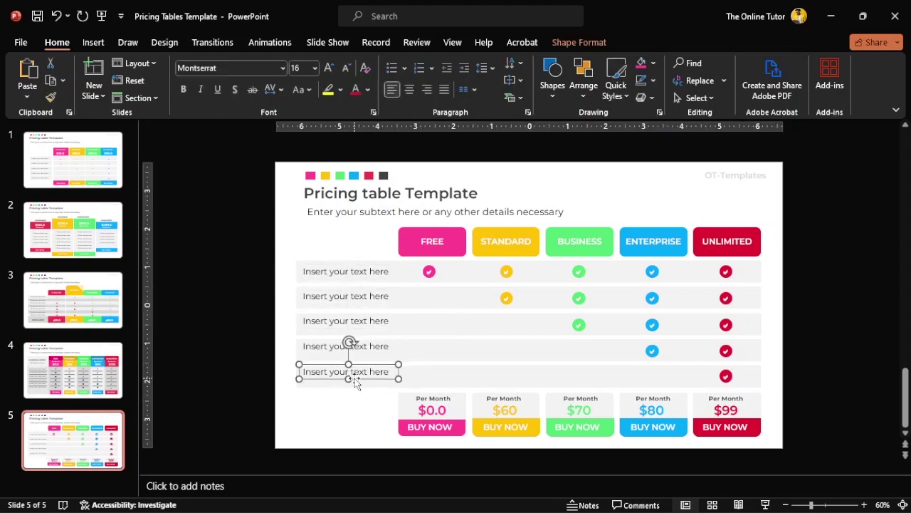
key(Down)
key(Down)
click(326, 355)
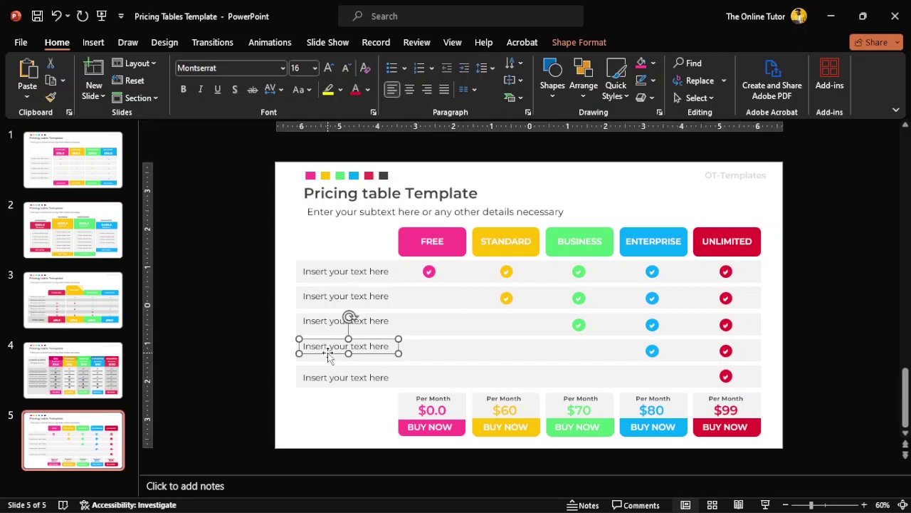
key(Down)
key(Down)
click(327, 326)
key(Down)
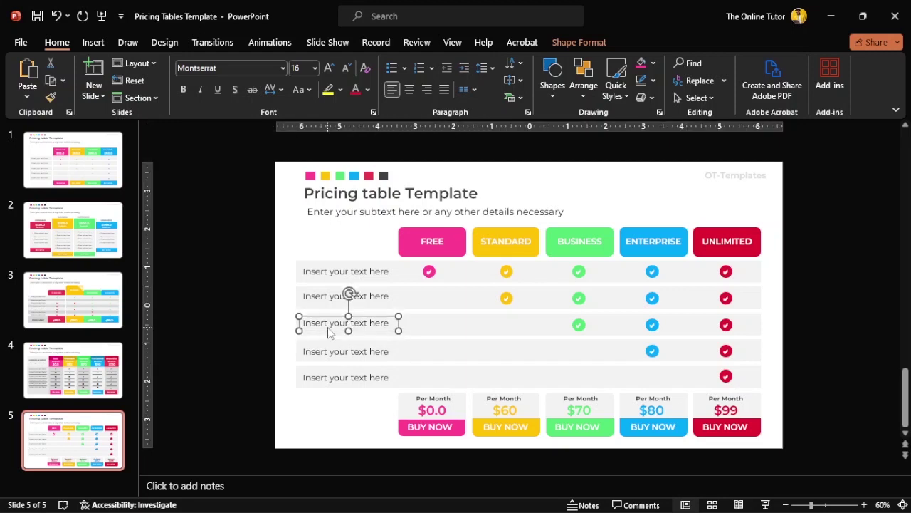
key(Down)
click(324, 296)
key(Down)
key(Up)
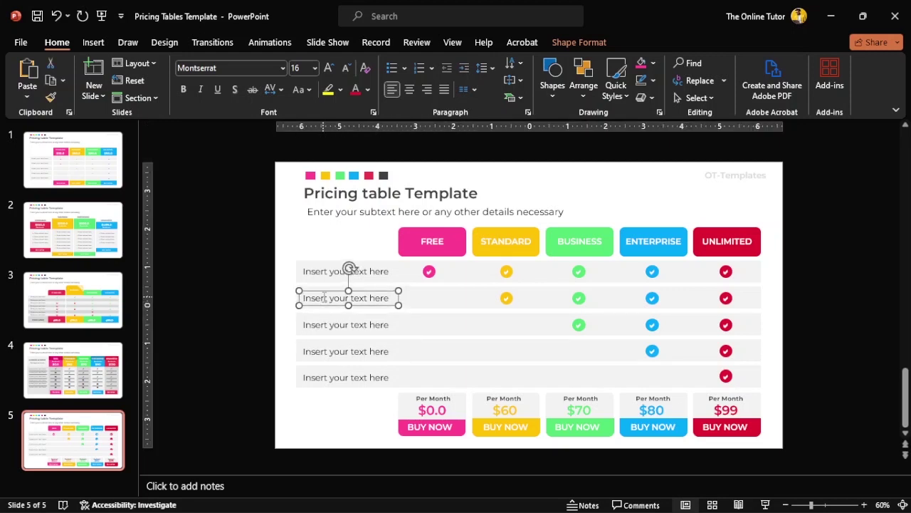
click(257, 284)
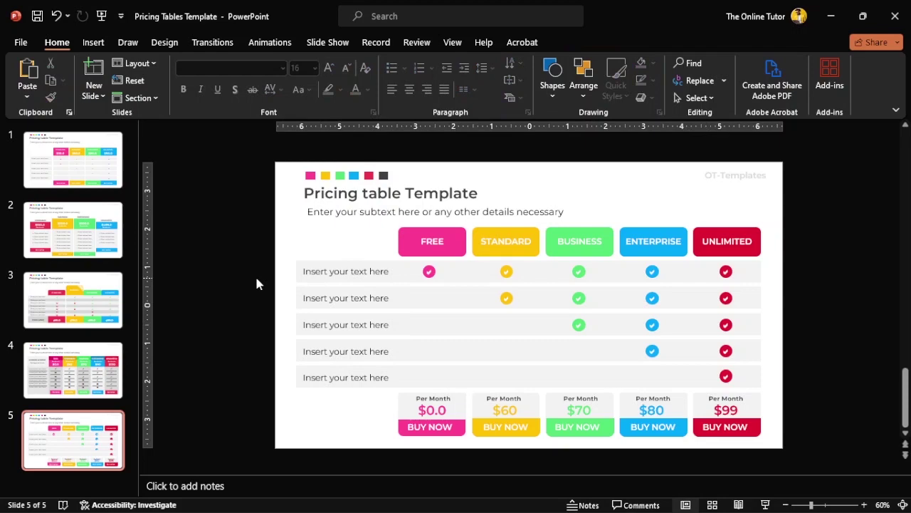
click(57, 15)
Open the formatting side pane for the FREE header shape, then deselect it
click(405, 247)
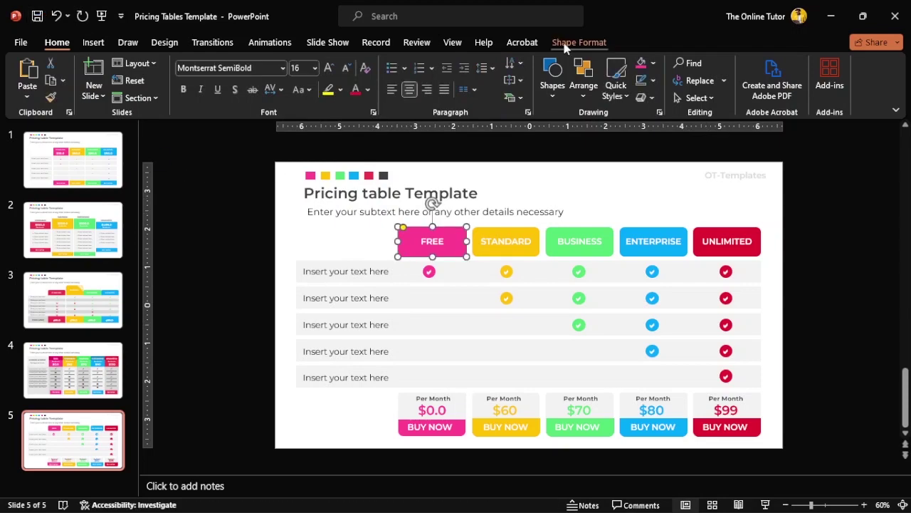
click(579, 42)
click(402, 112)
click(707, 275)
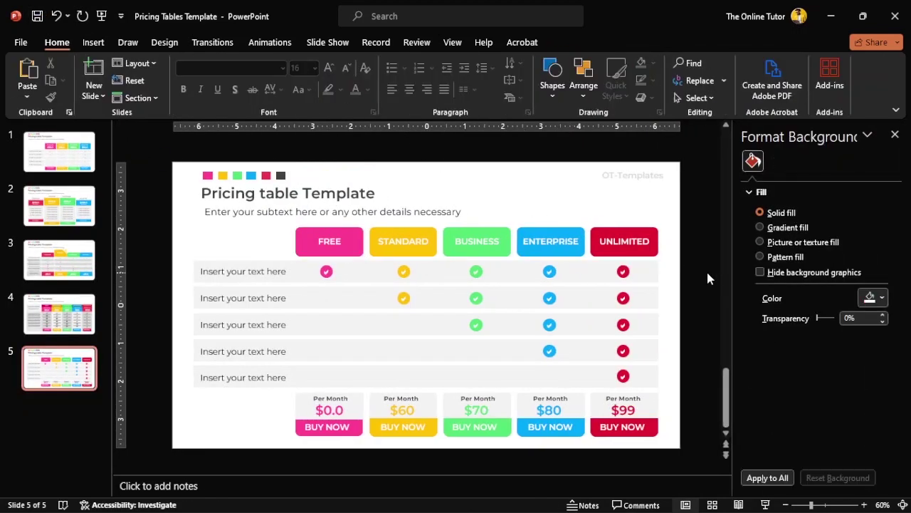
Play the slideshow from the first slide and advance through every pricing-table design
key(F5)
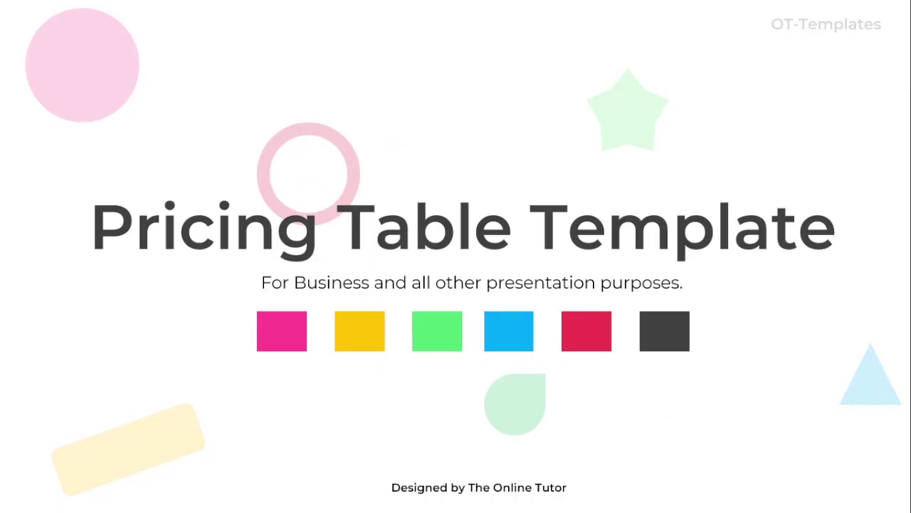
key(Right)
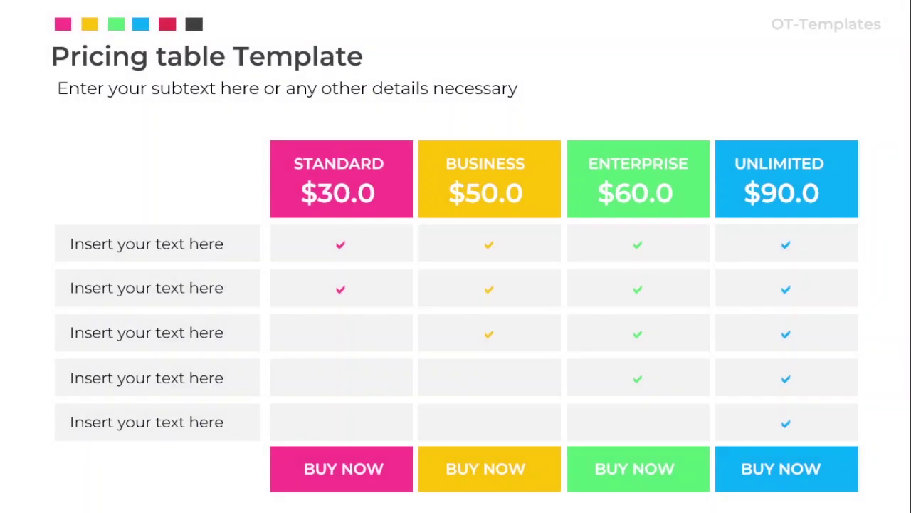
key(Right)
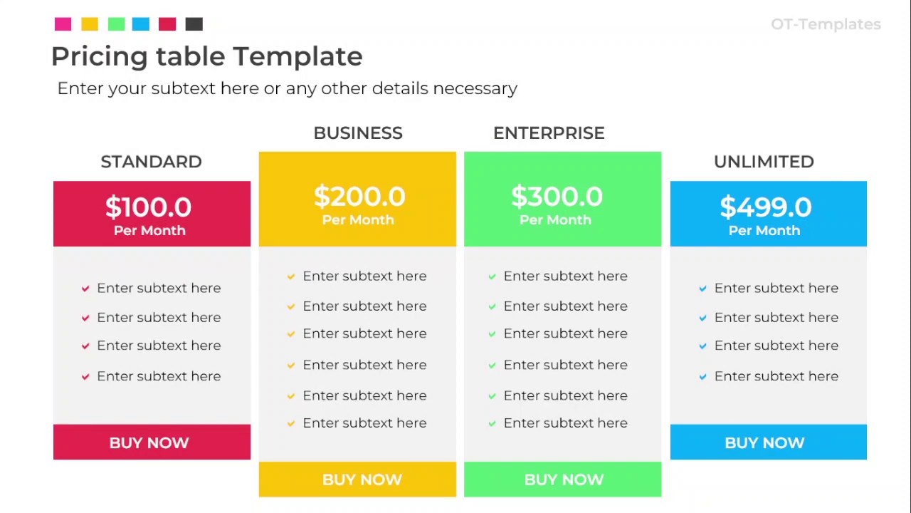
key(Right)
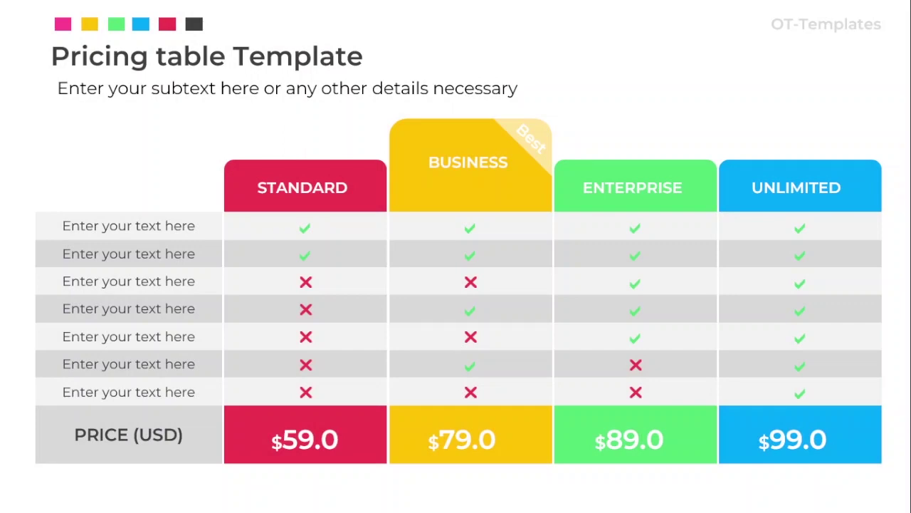
key(Right)
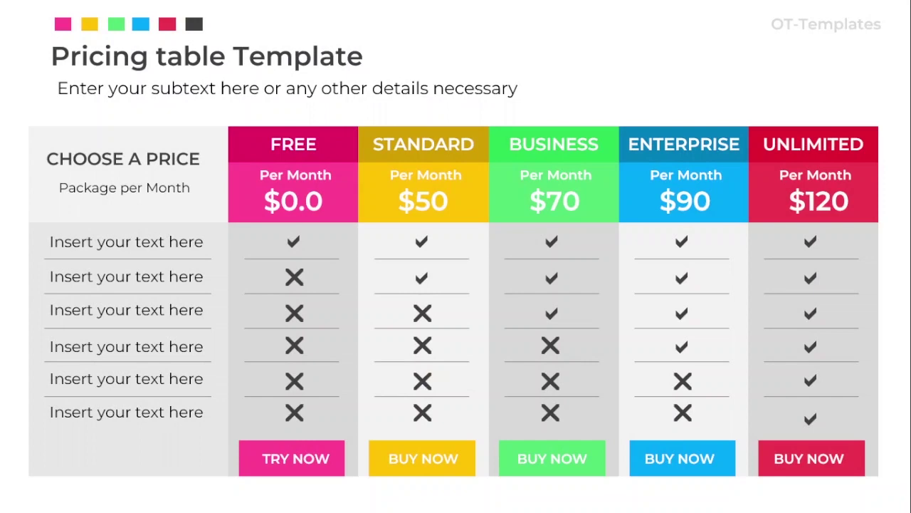
key(Right)
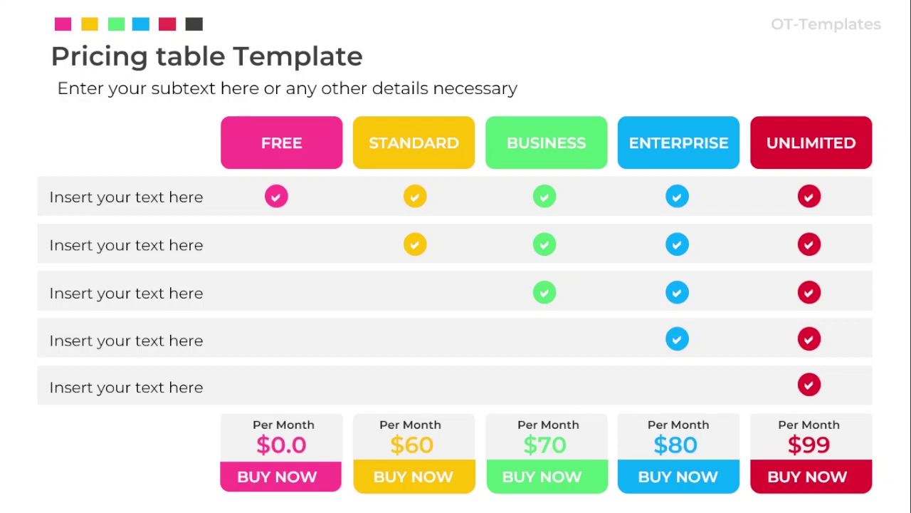
key(Right)
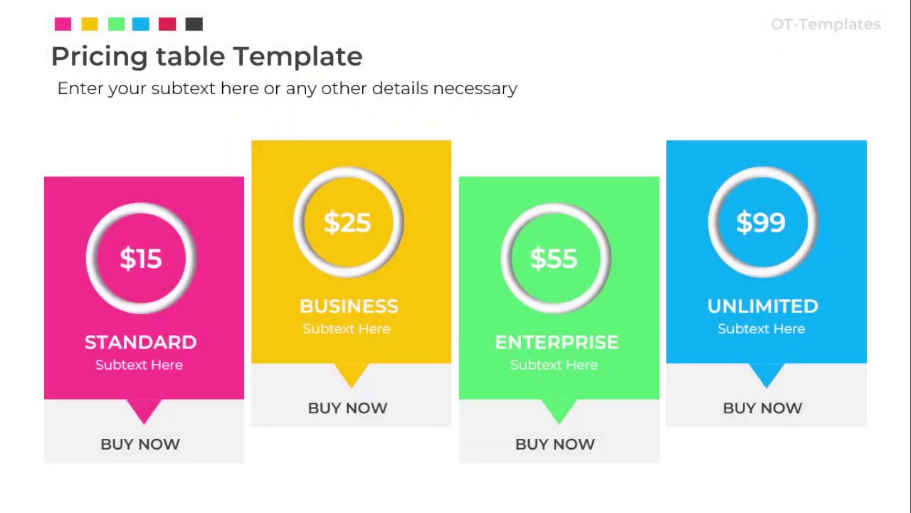
key(Right)
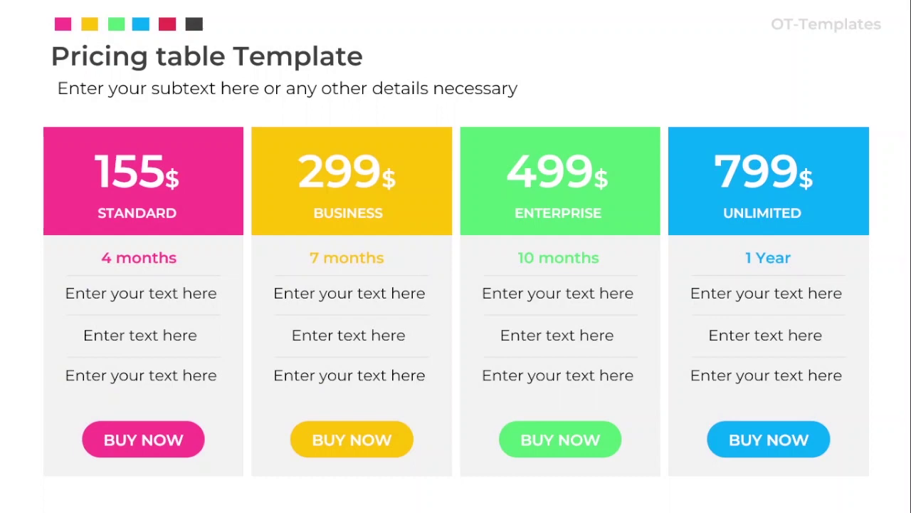
key(Right)
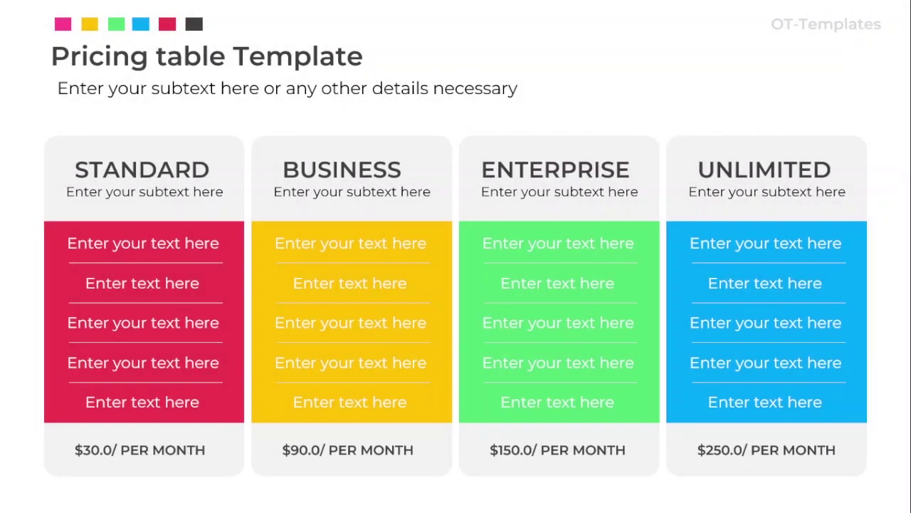